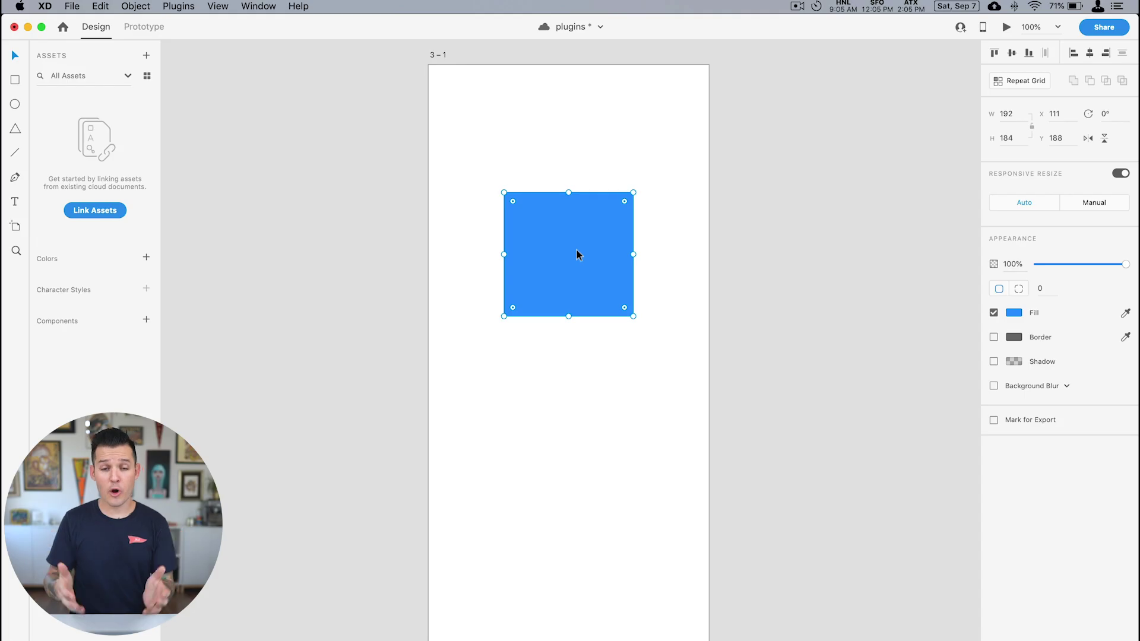
Save the file and nudge the blue rectangle slightly lower on artboard 3–1.
{"action": "key", "text": "super+s"}
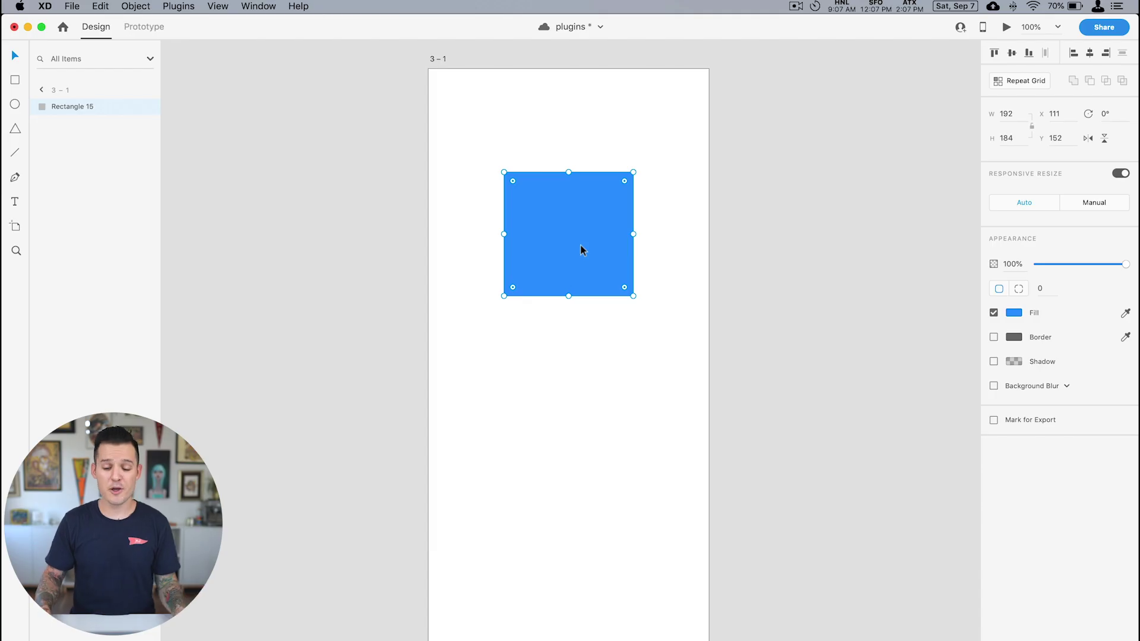
{"action": "left_click_drag", "start_coordinate": [581, 246], "coordinate": [582, 262]}
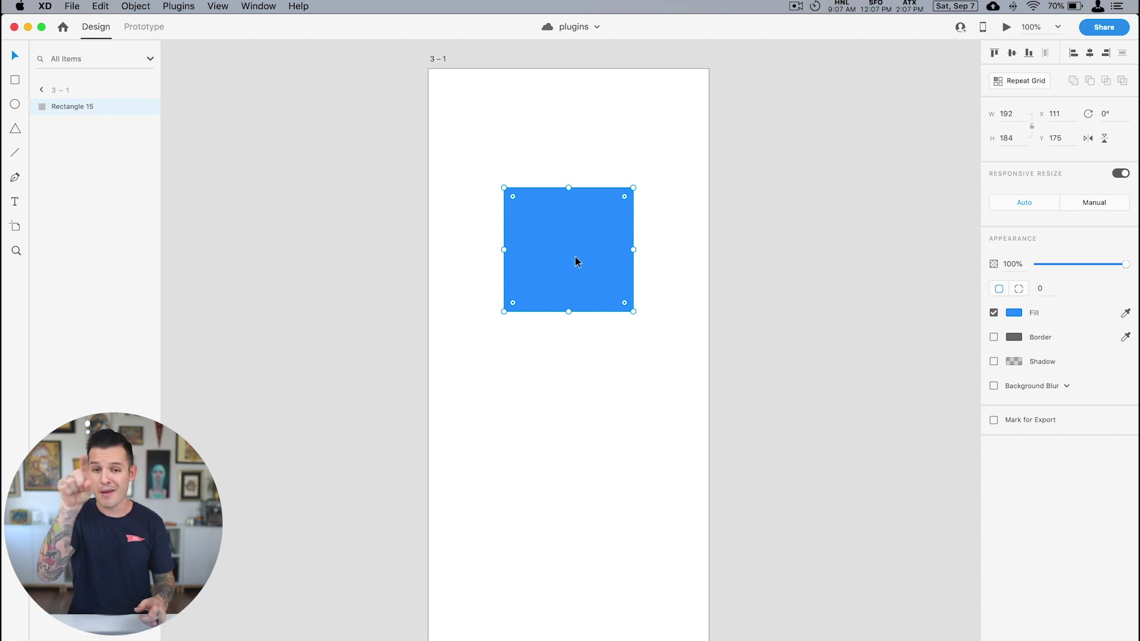
Reposition the blue rectangle and stretch it with Fit to Artboard to fill 414 × 896.
{"action": "left_click_drag", "start_coordinate": [575, 262], "coordinate": [550, 215]}
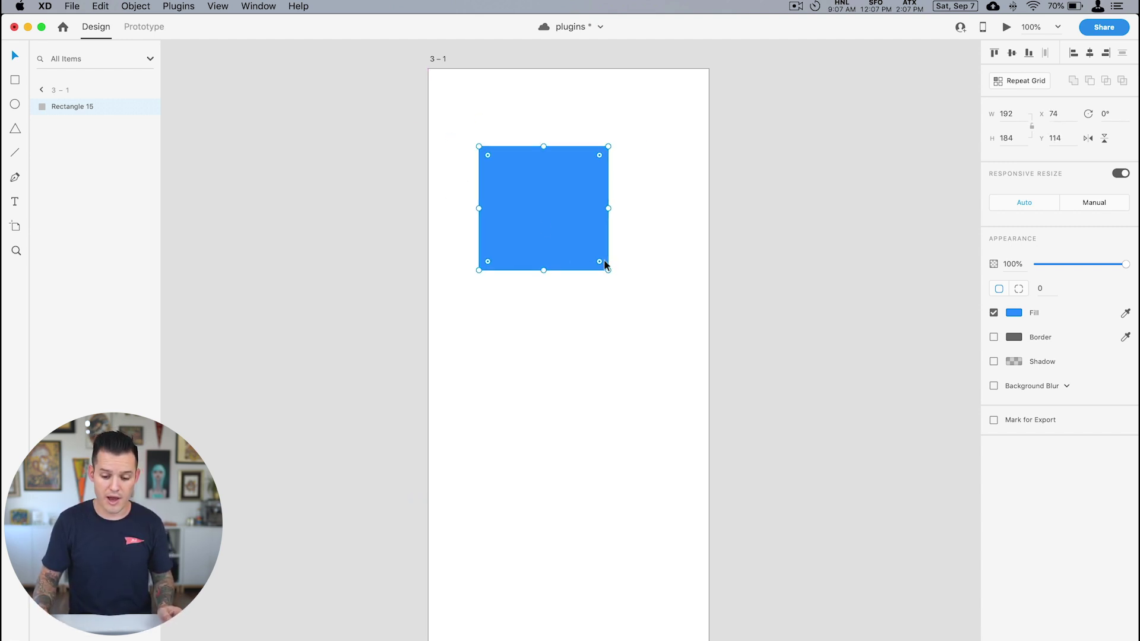
{"action": "left_click_drag", "start_coordinate": [629, 275], "coordinate": [605, 279]}
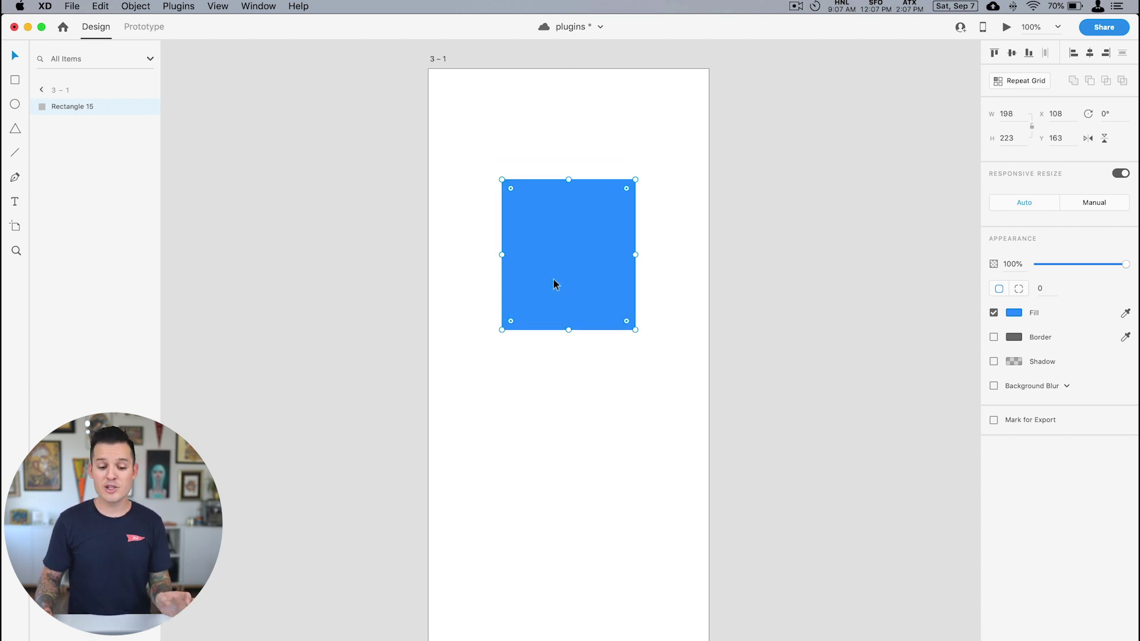
{"action": "left_click", "coordinate": [178, 6]}
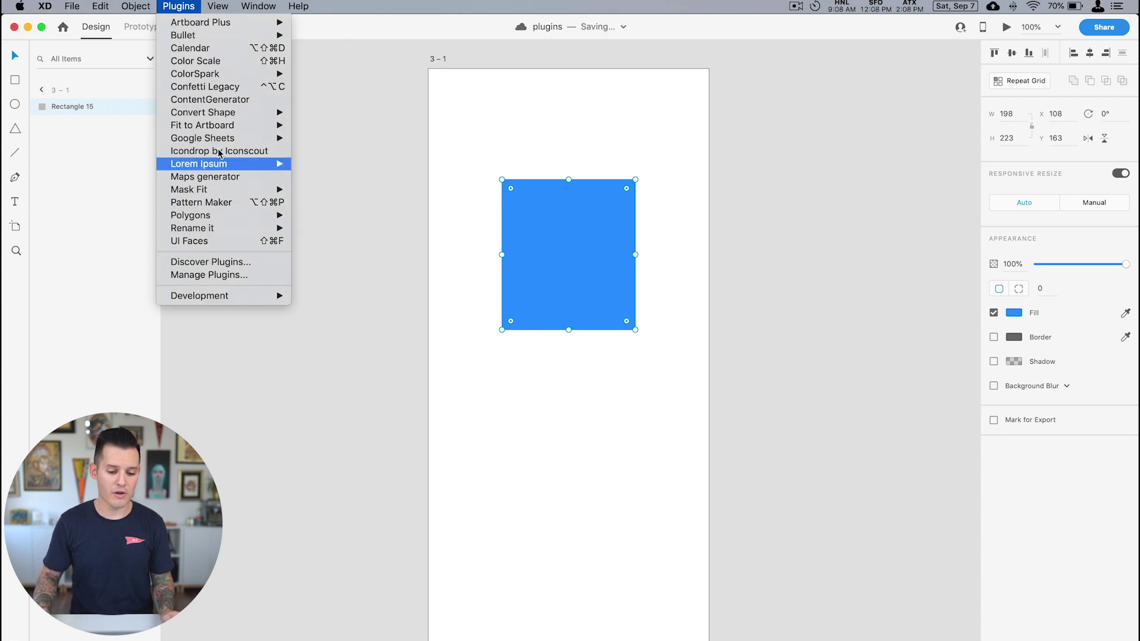
{"action": "mouse_move", "coordinate": [279, 124]}
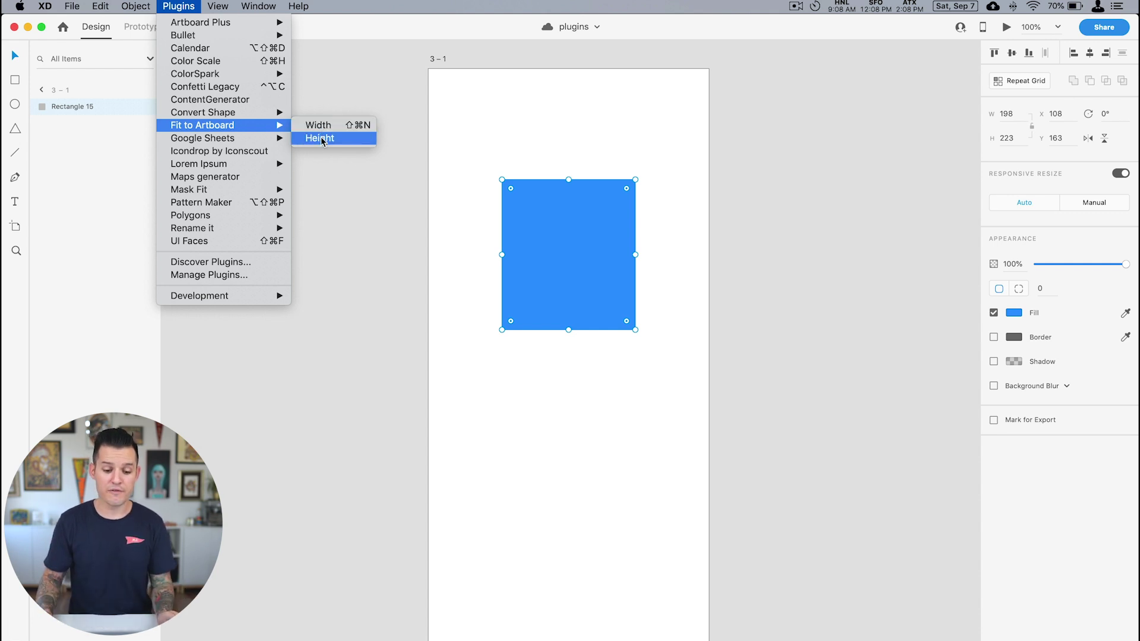
{"action": "left_click", "coordinate": [321, 138]}
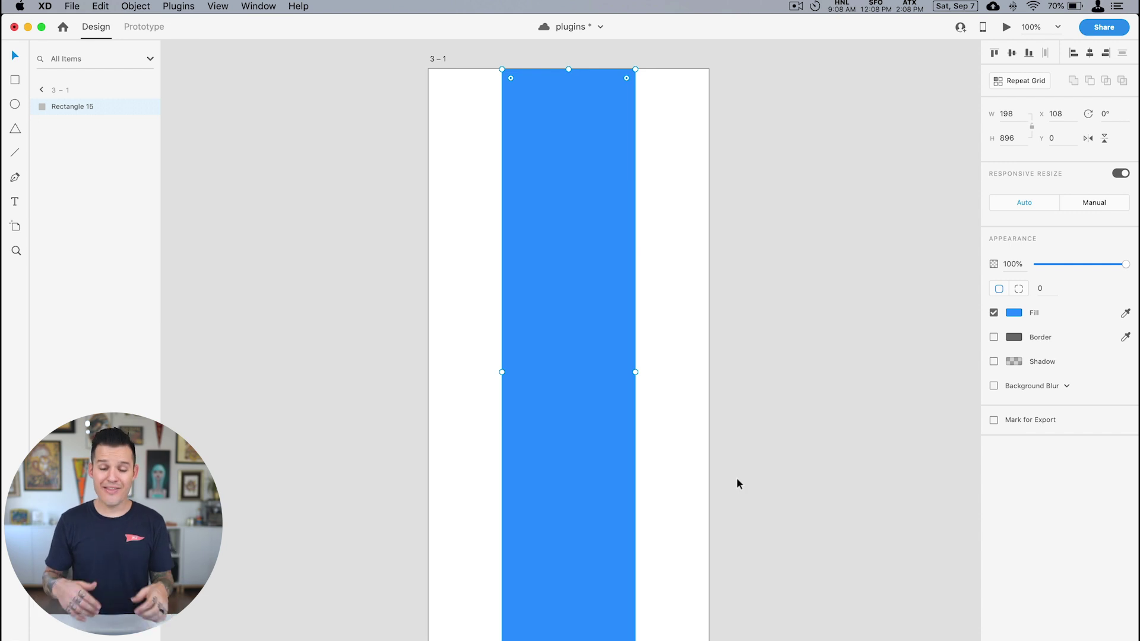
{"action": "key", "text": "super+shift+w"}
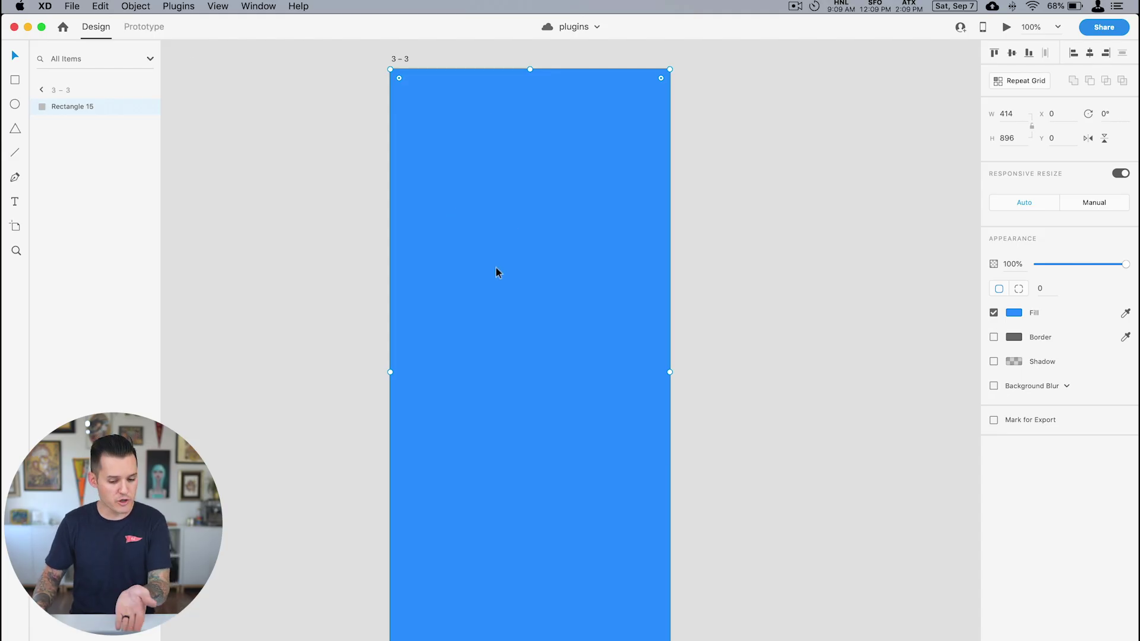
Fill the rectangle with a Honolulu map using the Maps generator plugin.
{"action": "left_click", "coordinate": [181, 6]}
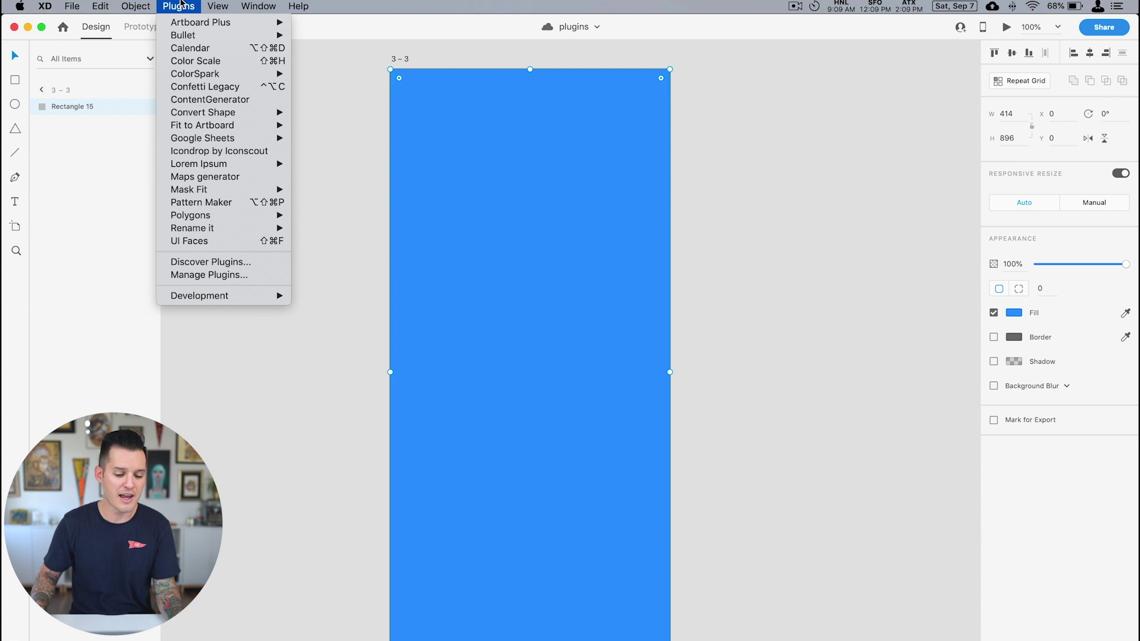
{"action": "left_click", "coordinate": [240, 176]}
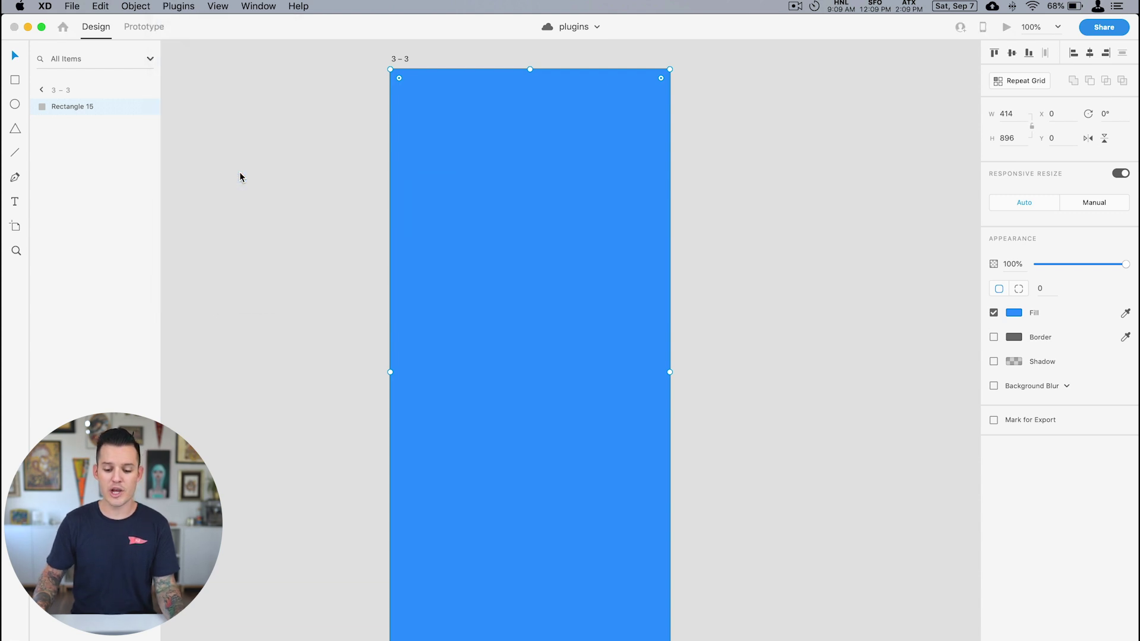
{"action": "type", "text": "honolulu"}
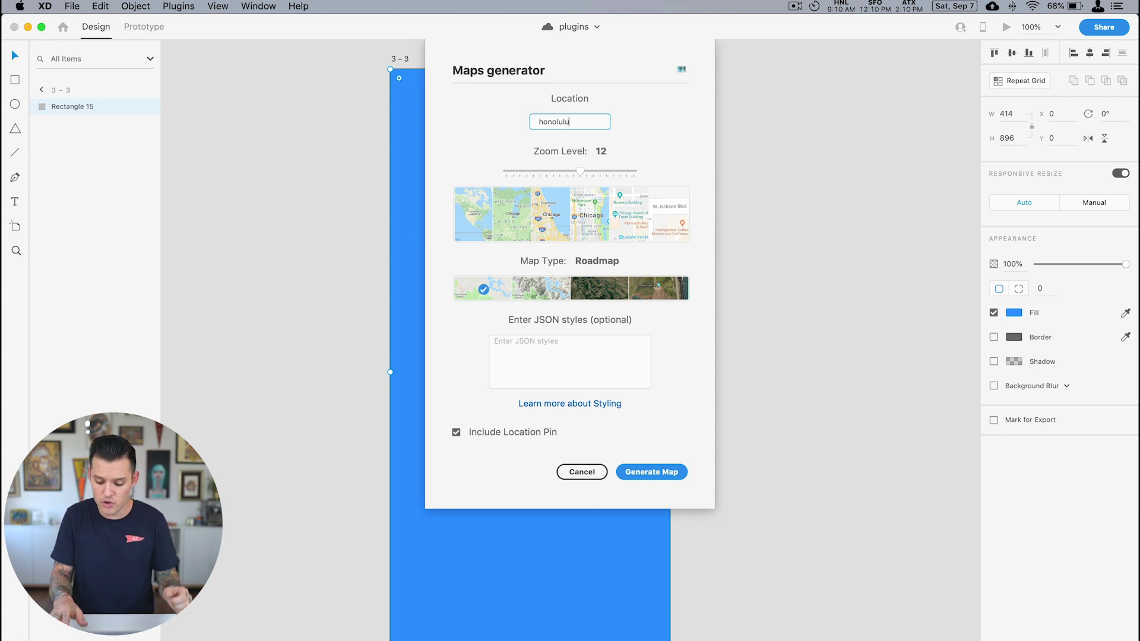
{"action": "key", "text": "Return"}
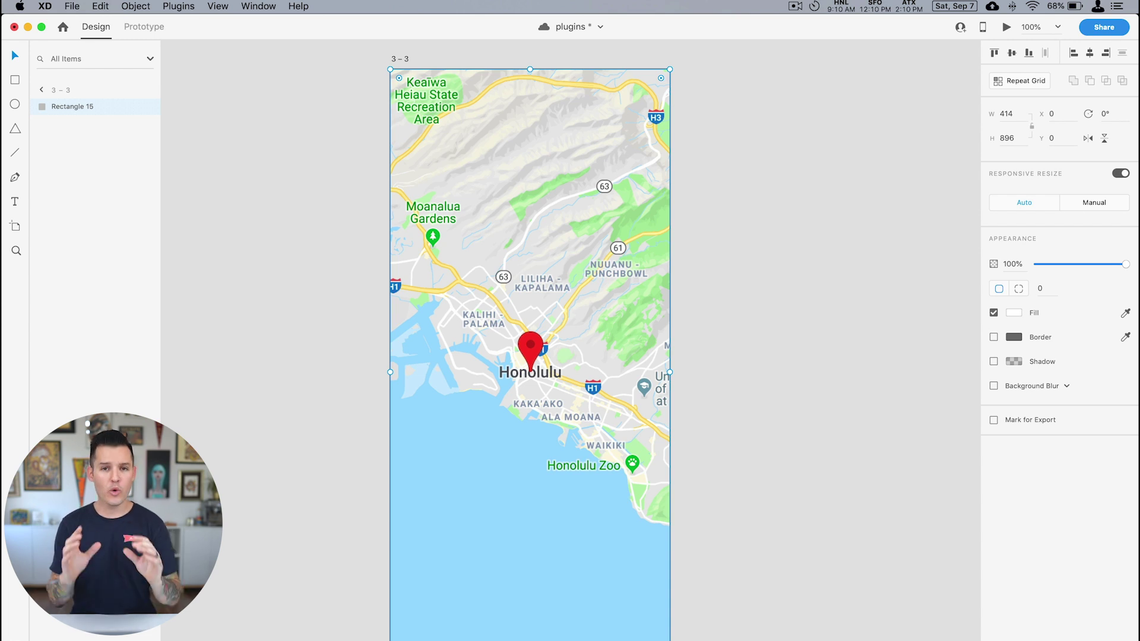
Save the file, check the map image, and deselect everything.
{"action": "key", "text": "super+s"}
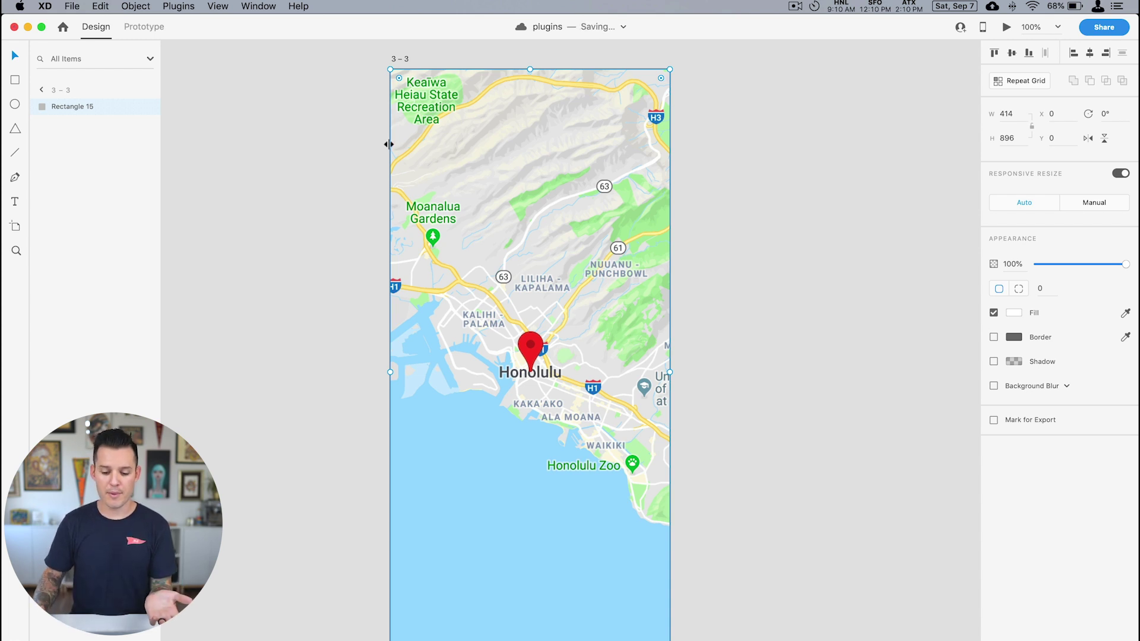
{"action": "double_click", "coordinate": [472, 172]}
{"action": "left_click", "coordinate": [774, 279]}
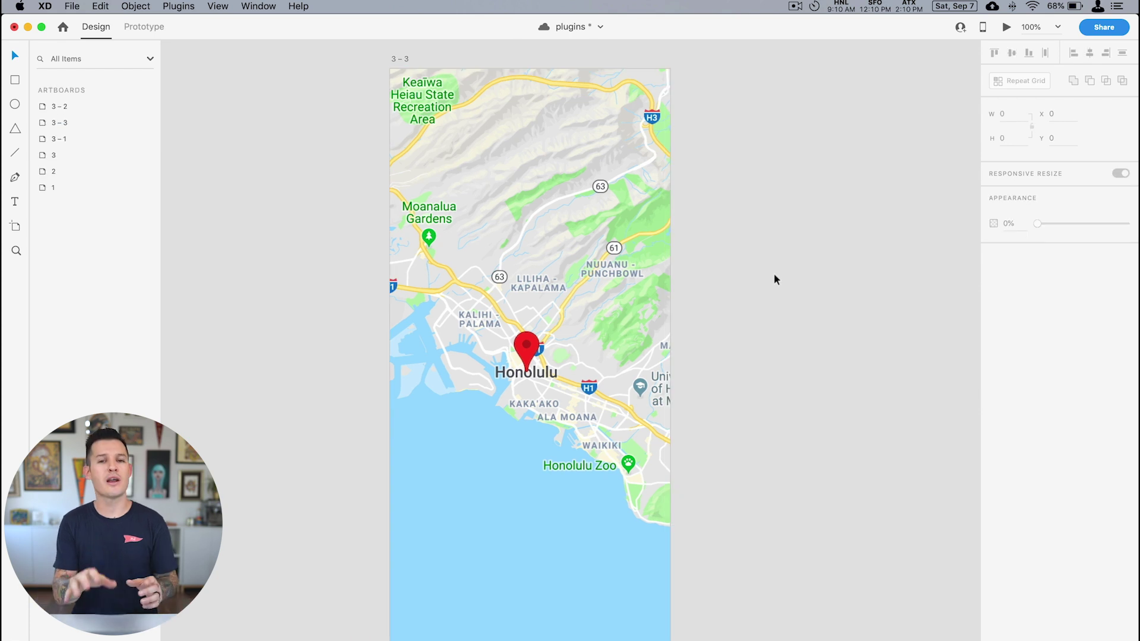
Save the file and select artboards 1, 2 and 3 together.
{"action": "key", "text": "super+s"}
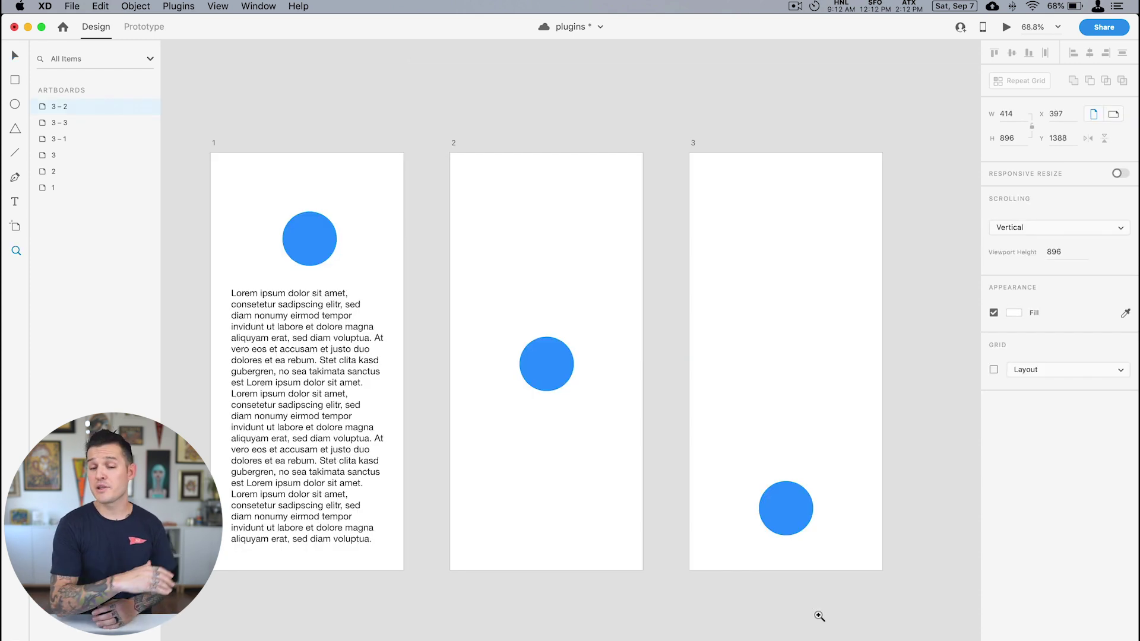
{"action": "key", "text": "super+s"}
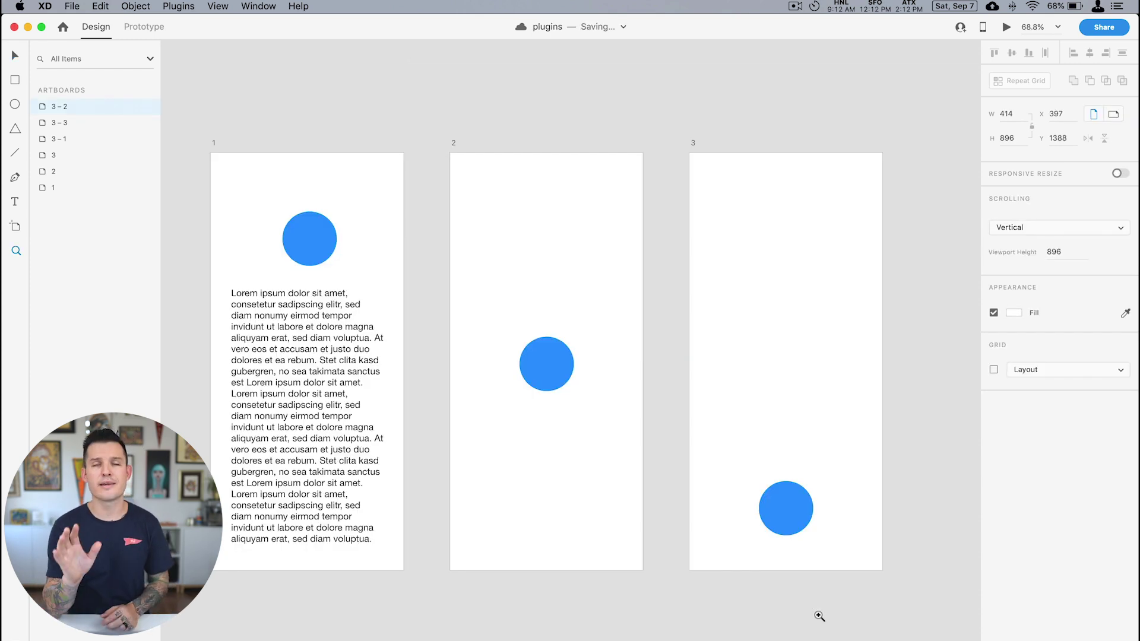
{"action": "key", "text": "v"}
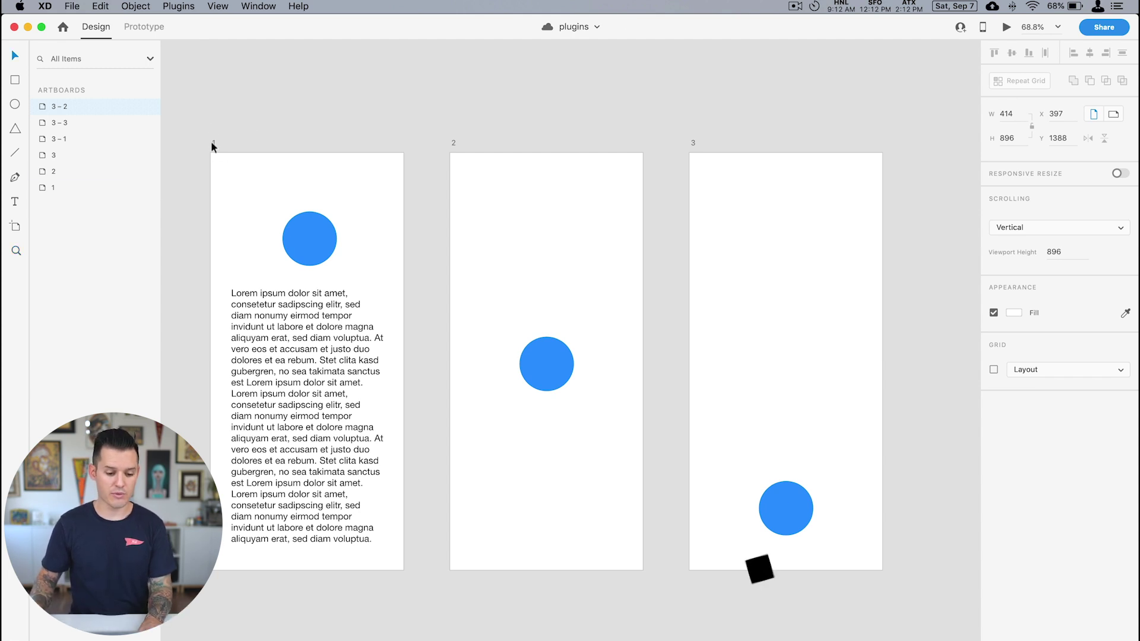
{"action": "left_click", "coordinate": [79, 186]}
{"action": "left_click", "coordinate": [79, 155], "text": "shift"}
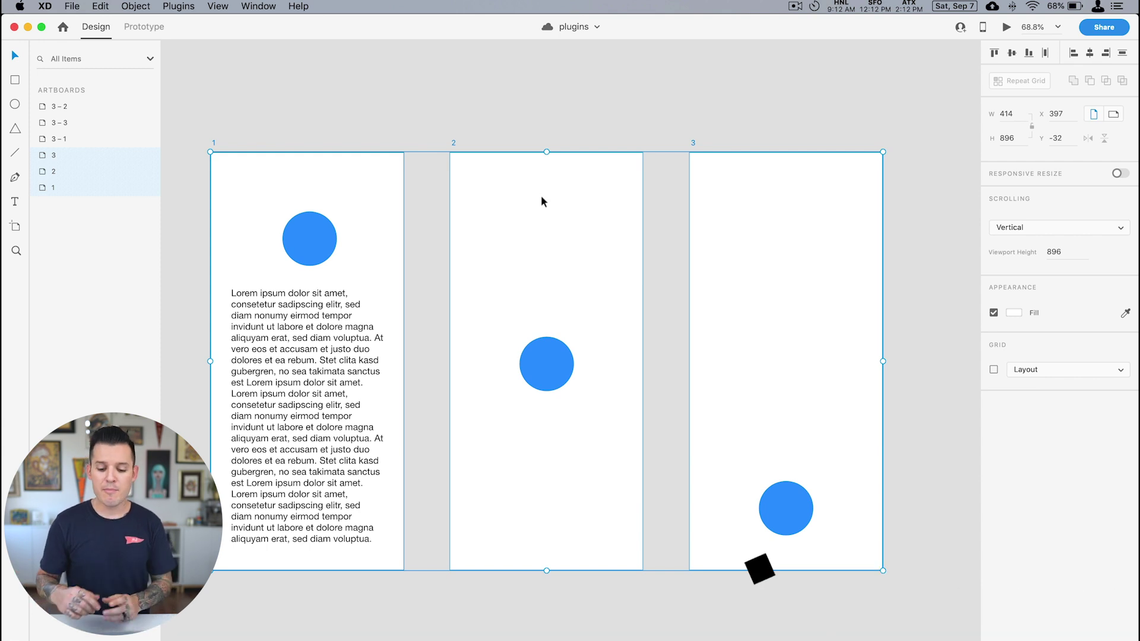
Batch-rename the selected artboards to ios-design- with ascending numbers and fit them in view.
{"action": "left_click", "coordinate": [179, 6]}
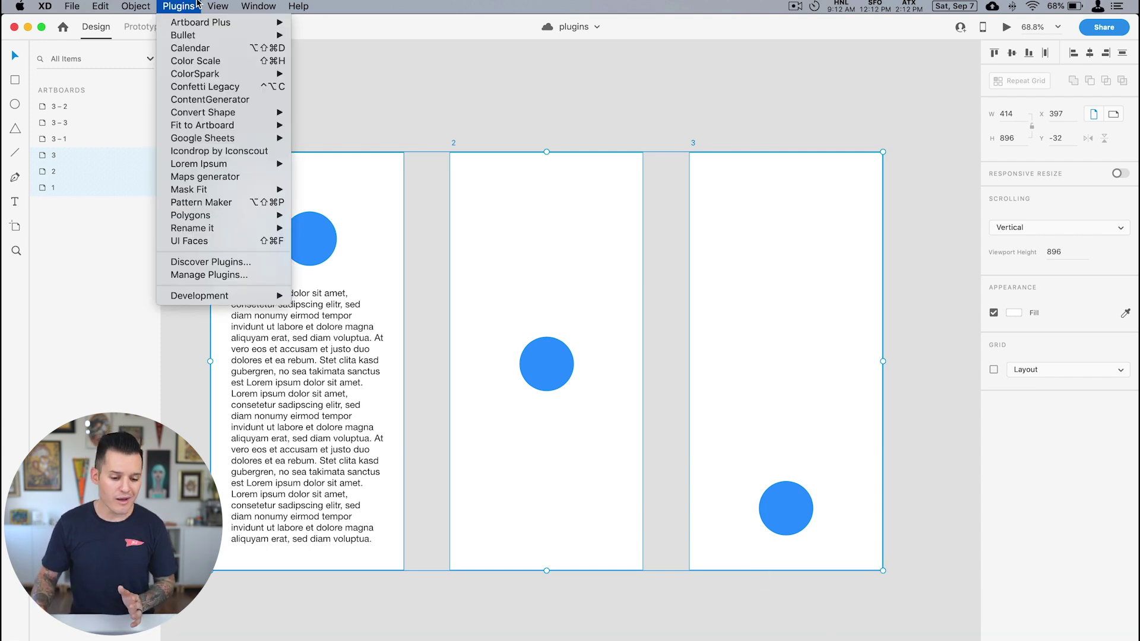
{"action": "mouse_move", "coordinate": [243, 226]}
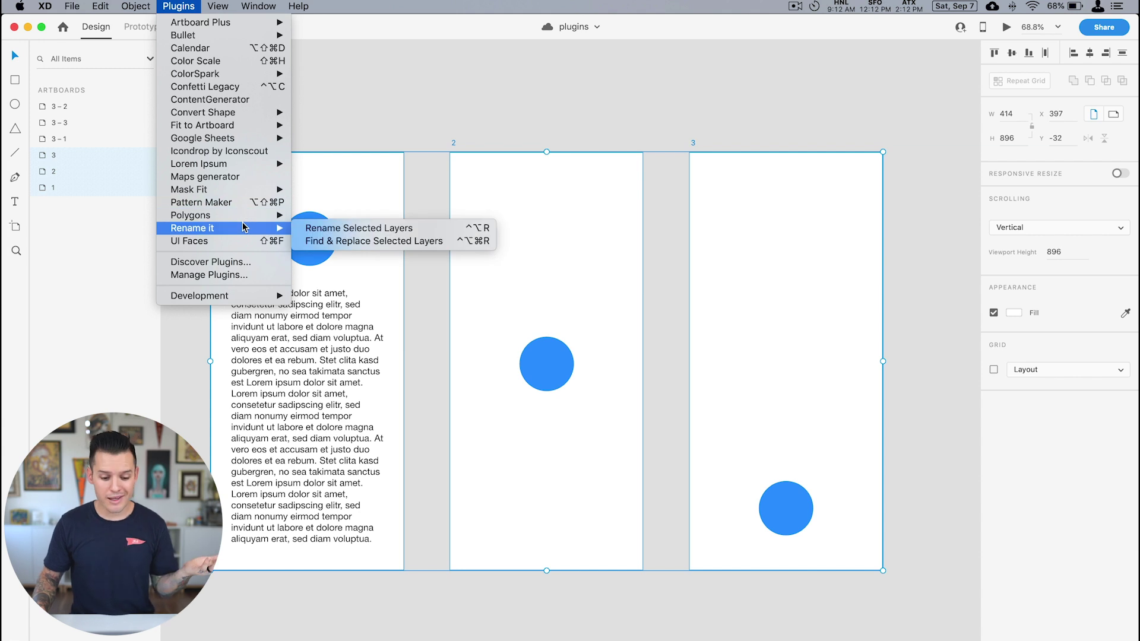
{"action": "left_click", "coordinate": [344, 228]}
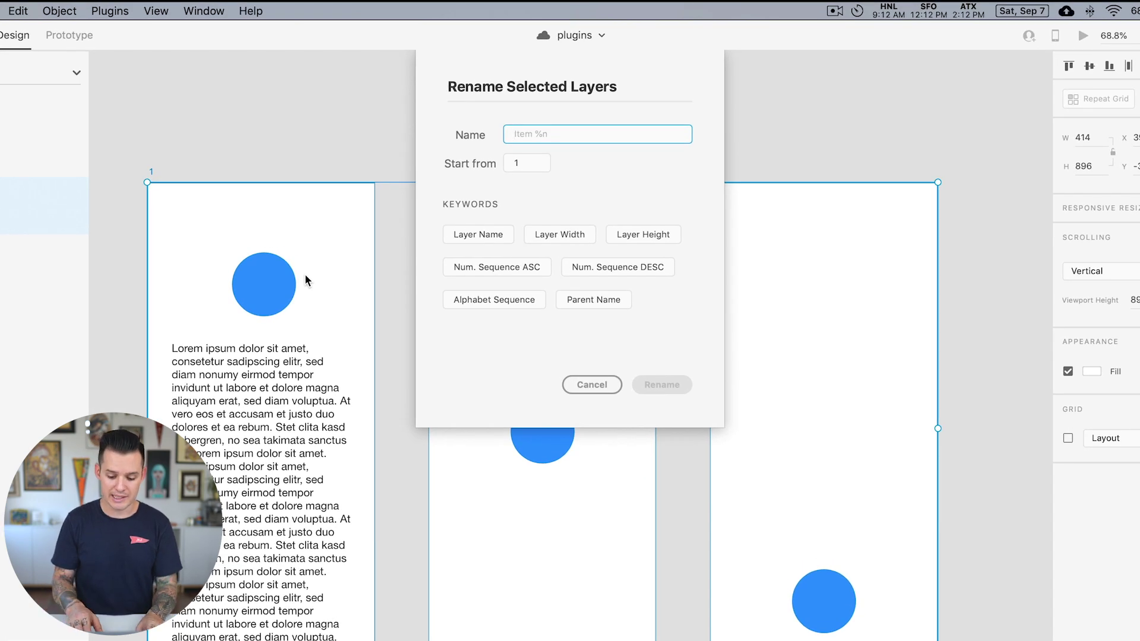
{"action": "type", "text": "ios"}
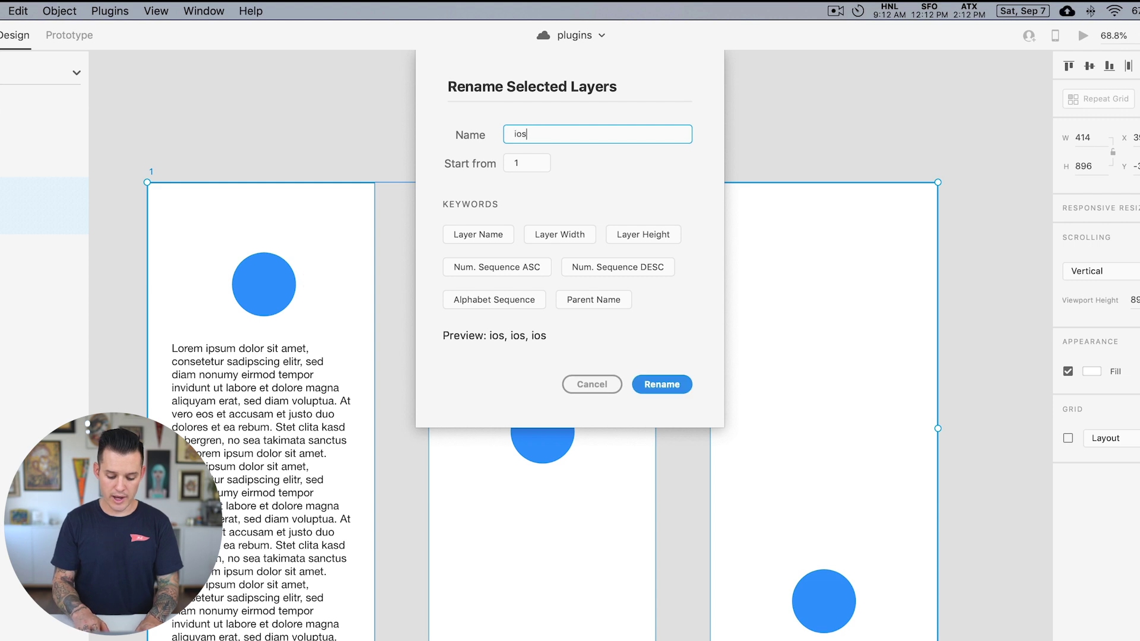
{"action": "type", "text": "-design"}
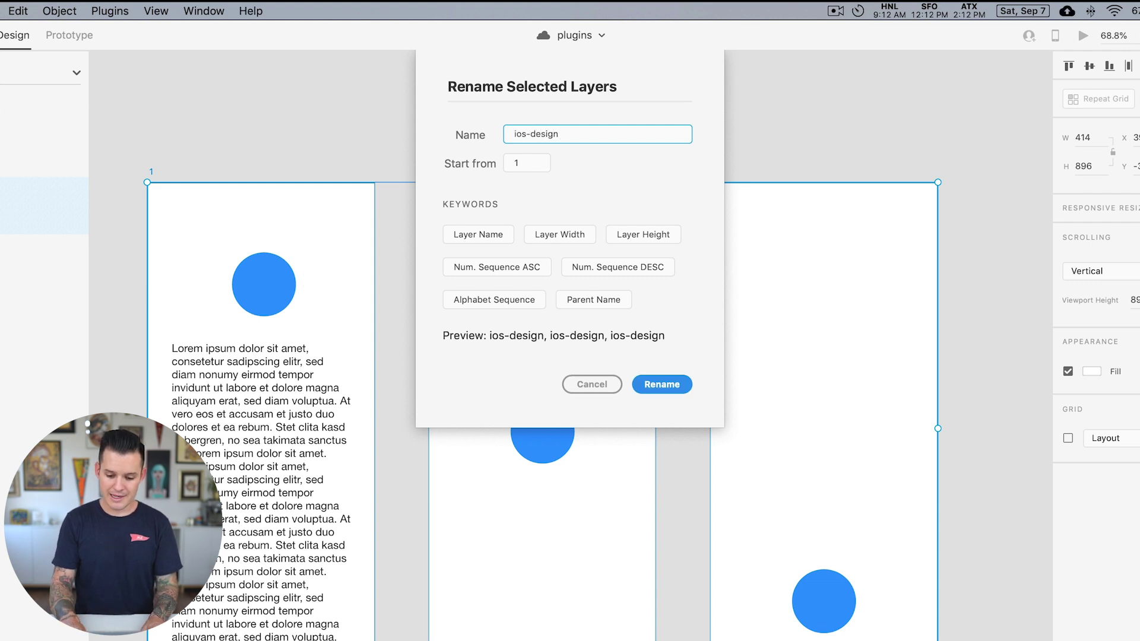
{"action": "type", "text": "-"}
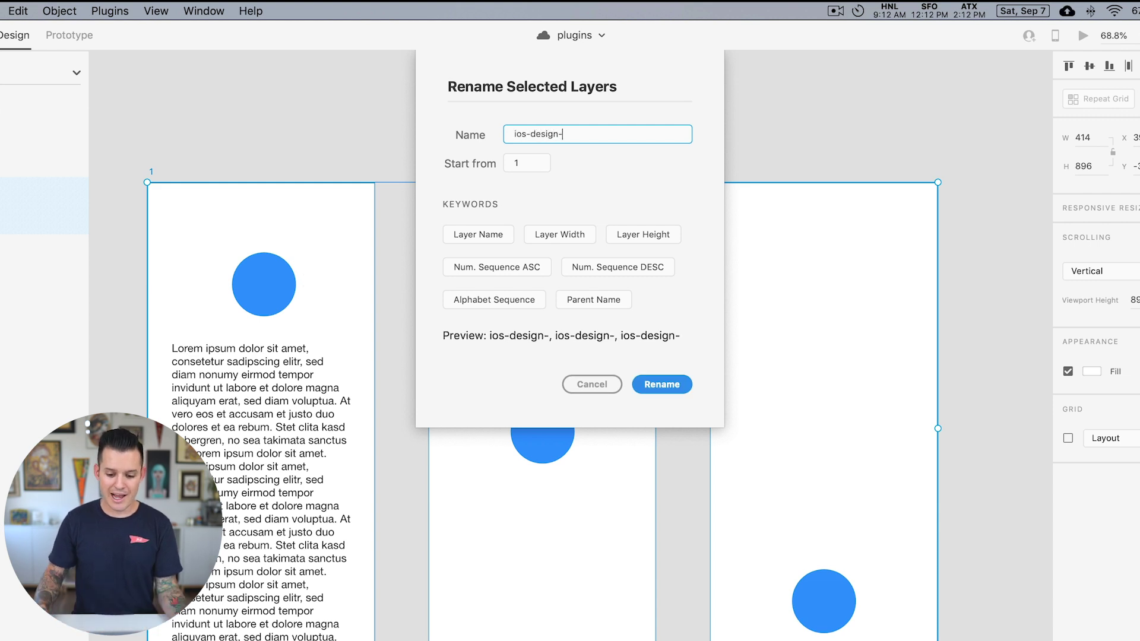
{"action": "left_click", "coordinate": [493, 267]}
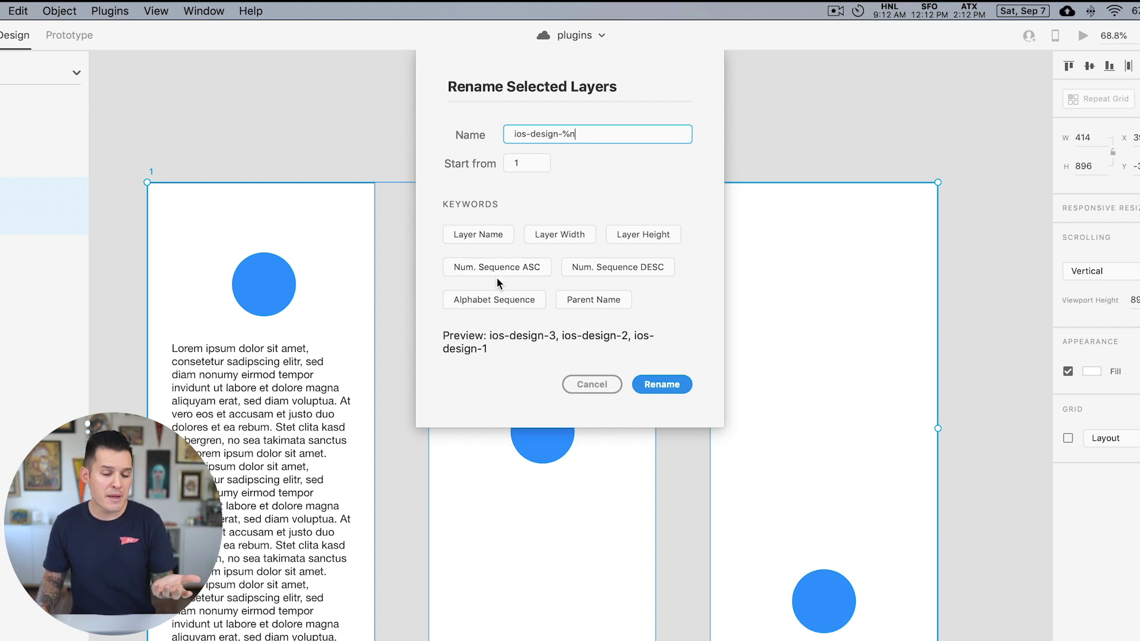
{"action": "left_click", "coordinate": [667, 384]}
{"action": "key", "text": "super+3"}
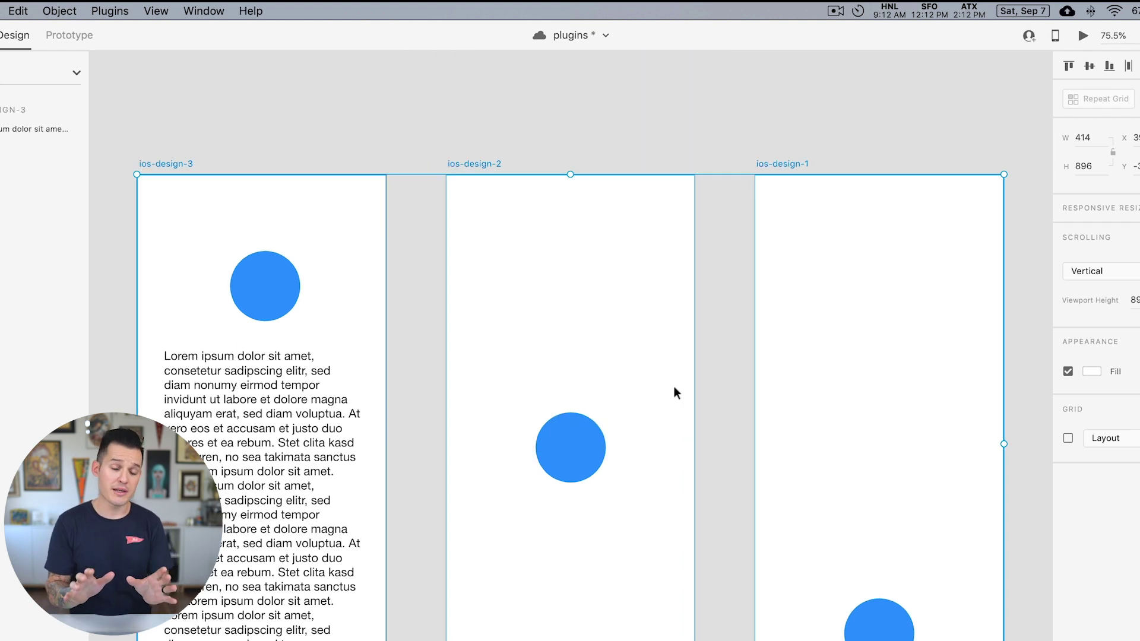
Select the blue circle on ios-design-2 and bring up the UI Faces plugin.
{"action": "left_click", "coordinate": [275, 369]}
{"action": "left_click", "coordinate": [274, 308], "text": "shift"}
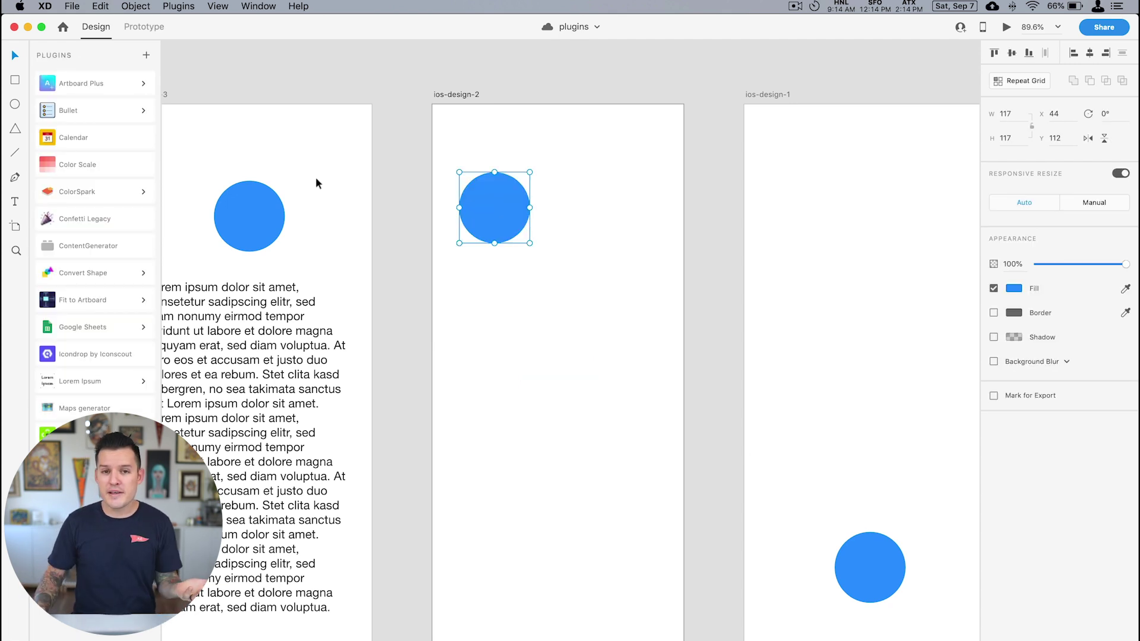
{"action": "left_click", "coordinate": [177, 5]}
{"action": "left_click", "coordinate": [177, 6]}
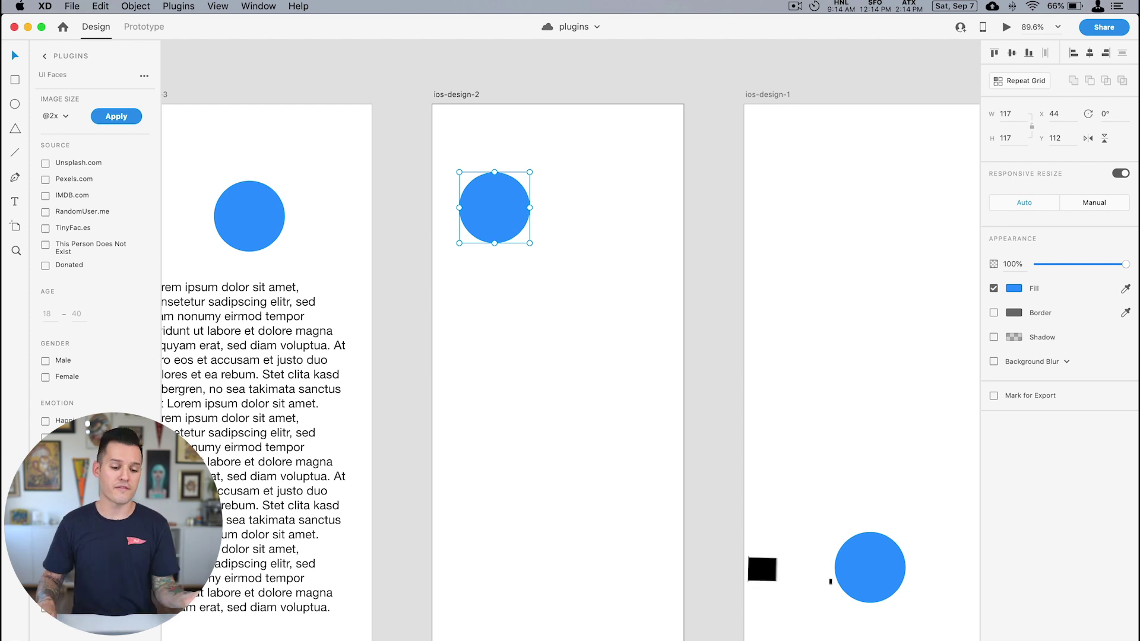
Repeat the circle into a column of five and fill them with Unsplash.com avatar faces.
{"action": "left_click", "coordinate": [45, 164]}
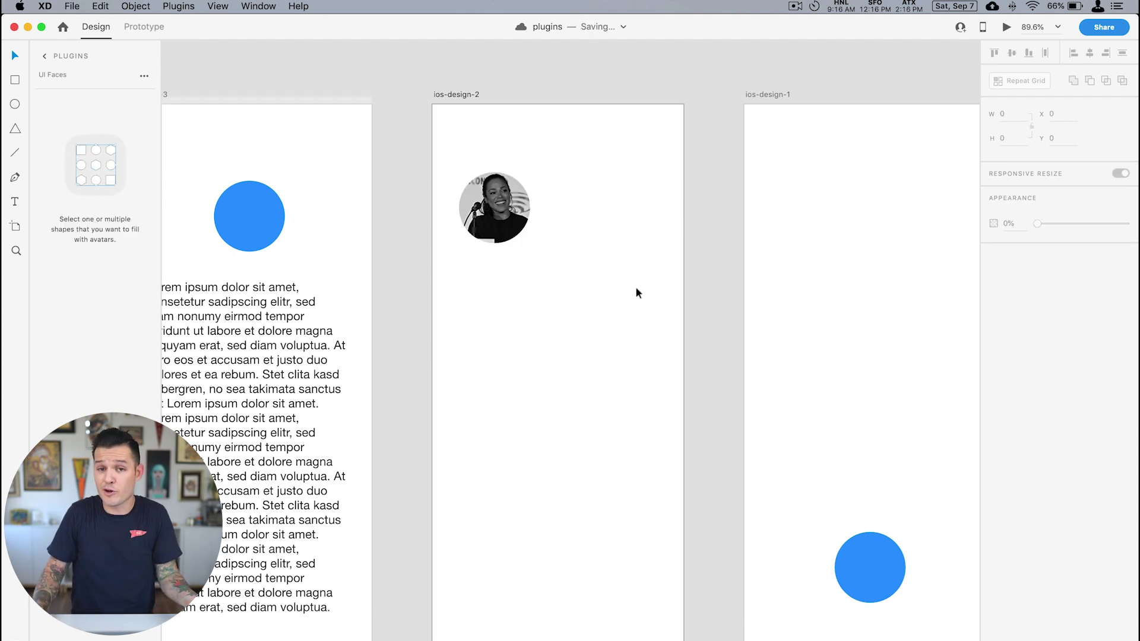
{"action": "left_click", "coordinate": [490, 212]}
{"action": "left_click_drag", "start_coordinate": [490, 212], "coordinate": [499, 581]}
{"action": "left_click_drag", "start_coordinate": [582, 586], "coordinate": [473, 223]}
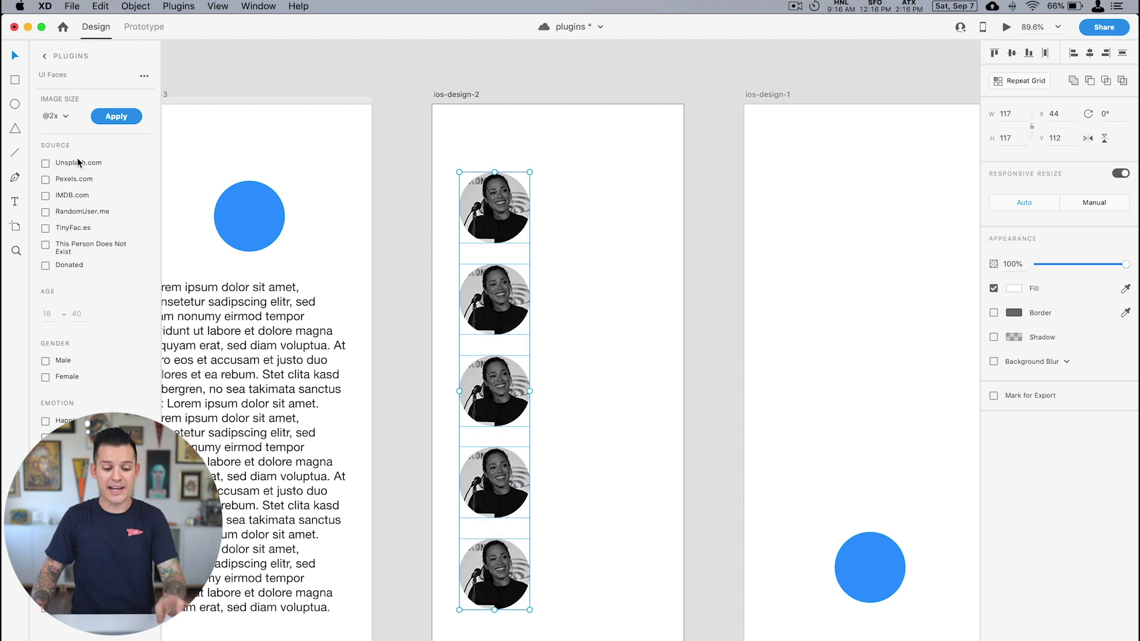
{"action": "left_click", "coordinate": [113, 117]}
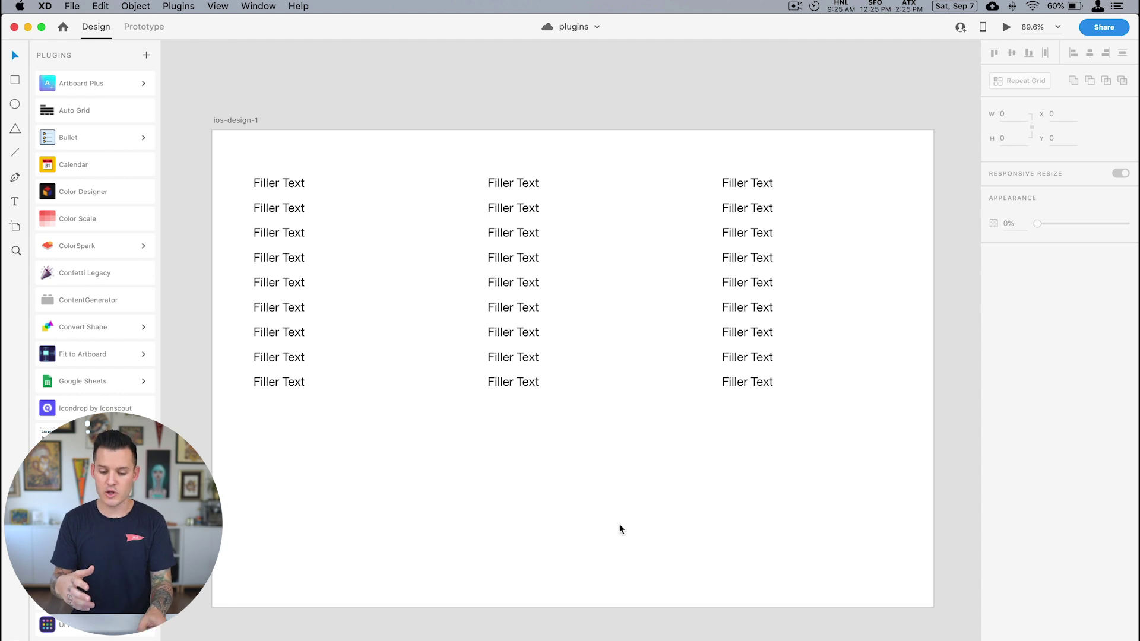
Copy the Stock Info sheet's view-only shareable link from Google Sheets.
{"action": "key", "text": "super+Tab"}
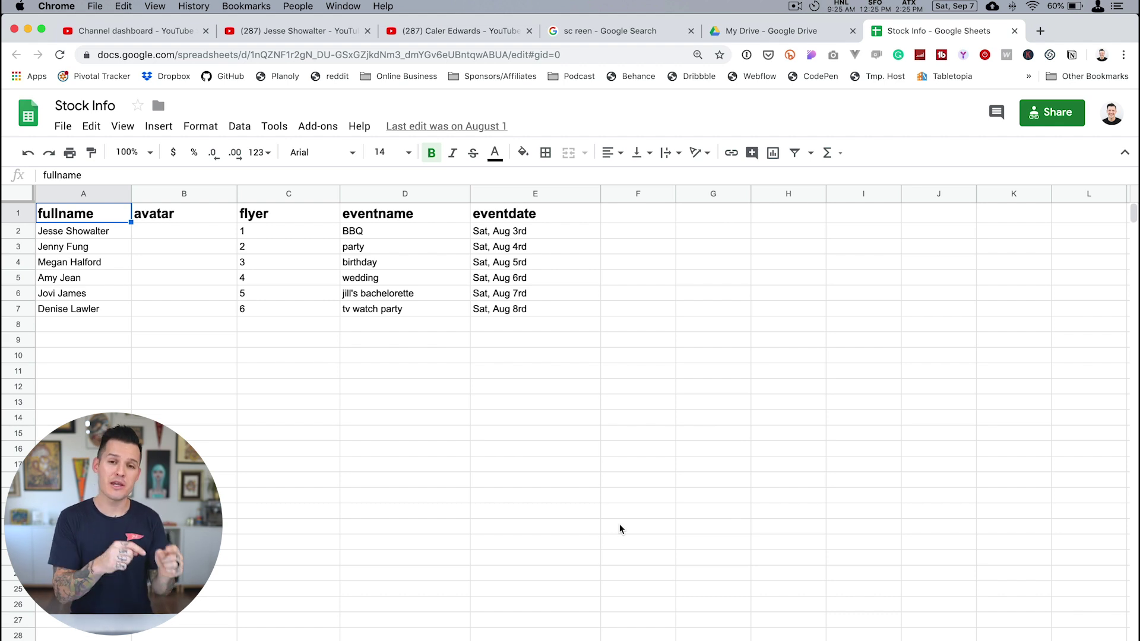
{"action": "left_click", "coordinate": [1051, 129]}
{"action": "left_click", "coordinate": [717, 344]}
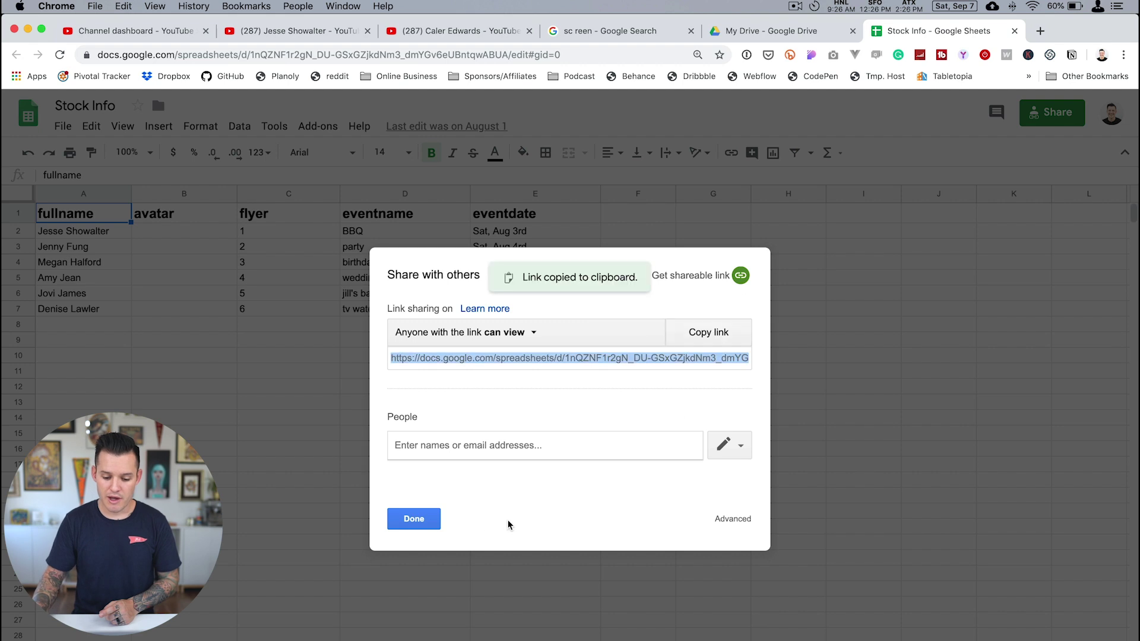
{"action": "left_click", "coordinate": [416, 521]}
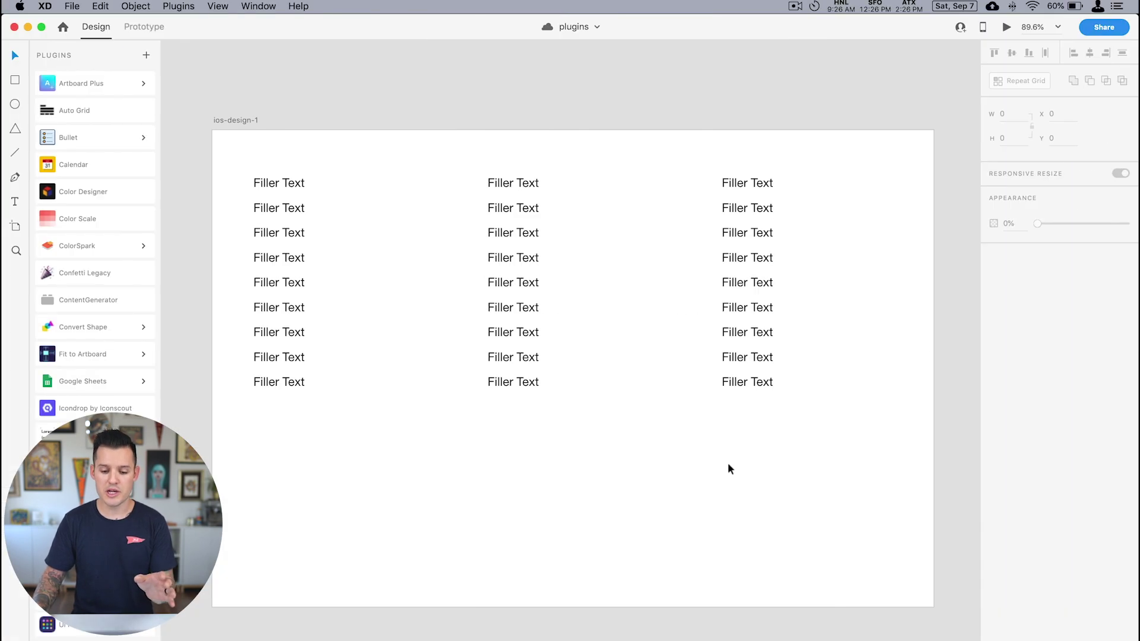
Select the first Filler Text column and load the pasted public sheet link in Google Sheets.
{"action": "left_click_drag", "start_coordinate": [360, 497], "coordinate": [275, 185]}
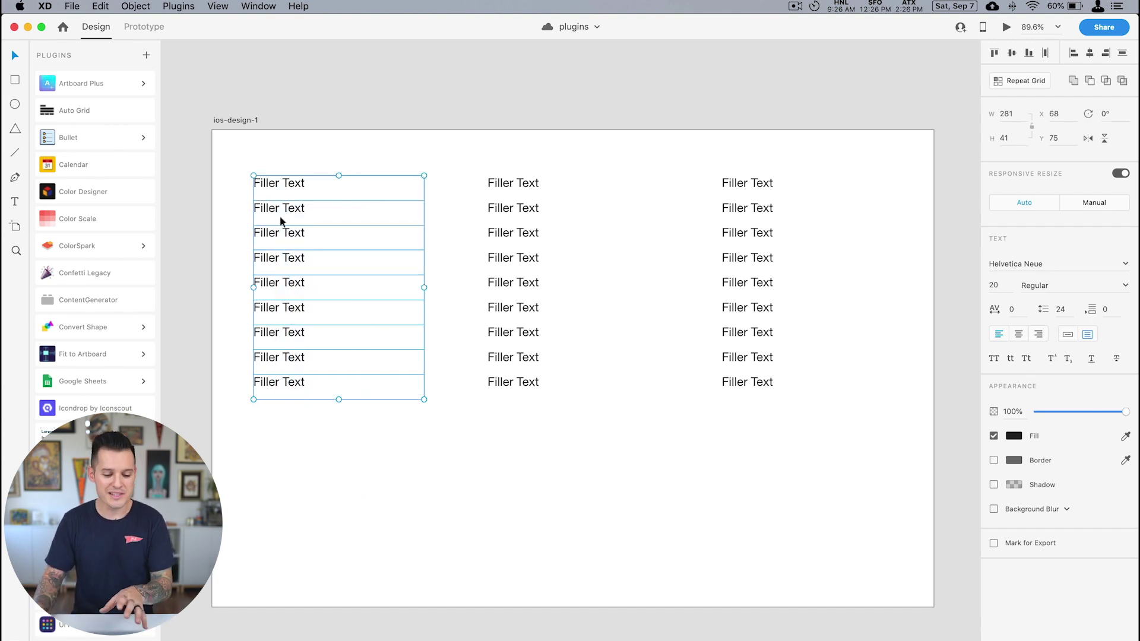
{"action": "left_click", "coordinate": [101, 380]}
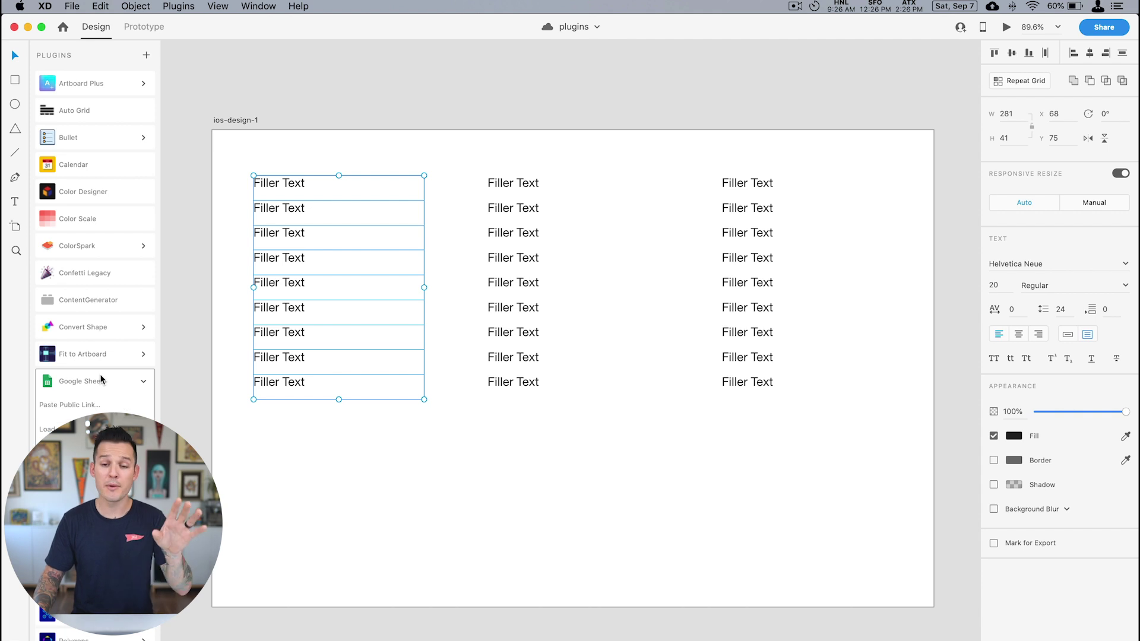
{"action": "left_click", "coordinate": [89, 404]}
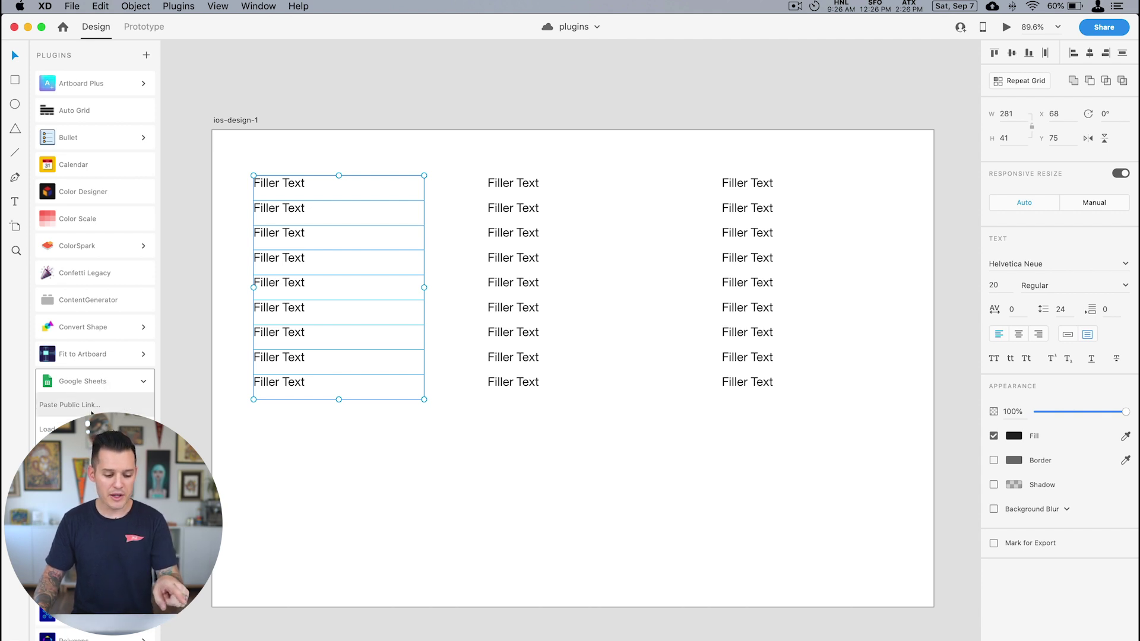
{"action": "key", "text": "super+v"}
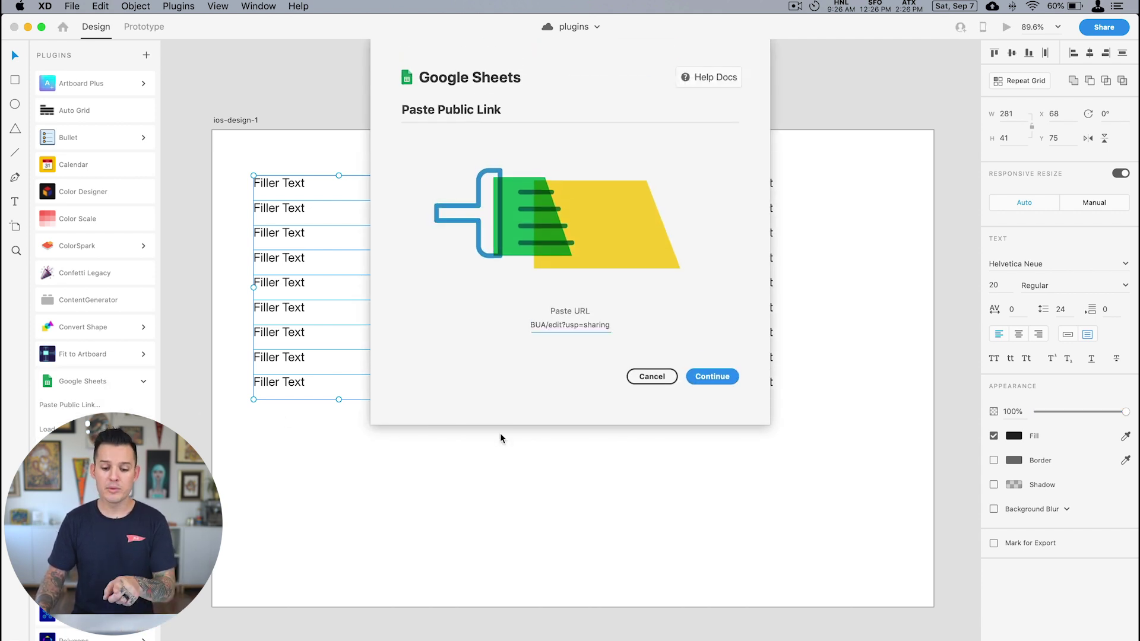
{"action": "left_click", "coordinate": [711, 376]}
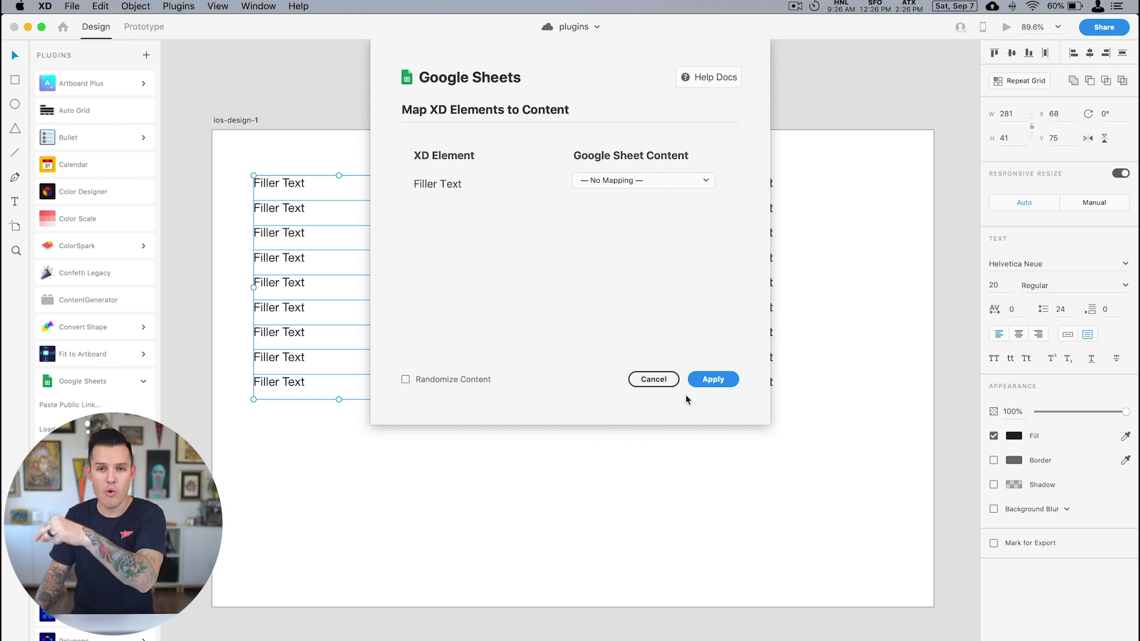
Map the text columns to the sheet's fullname, eventname and eventdate columns.
{"action": "left_click", "coordinate": [654, 180]}
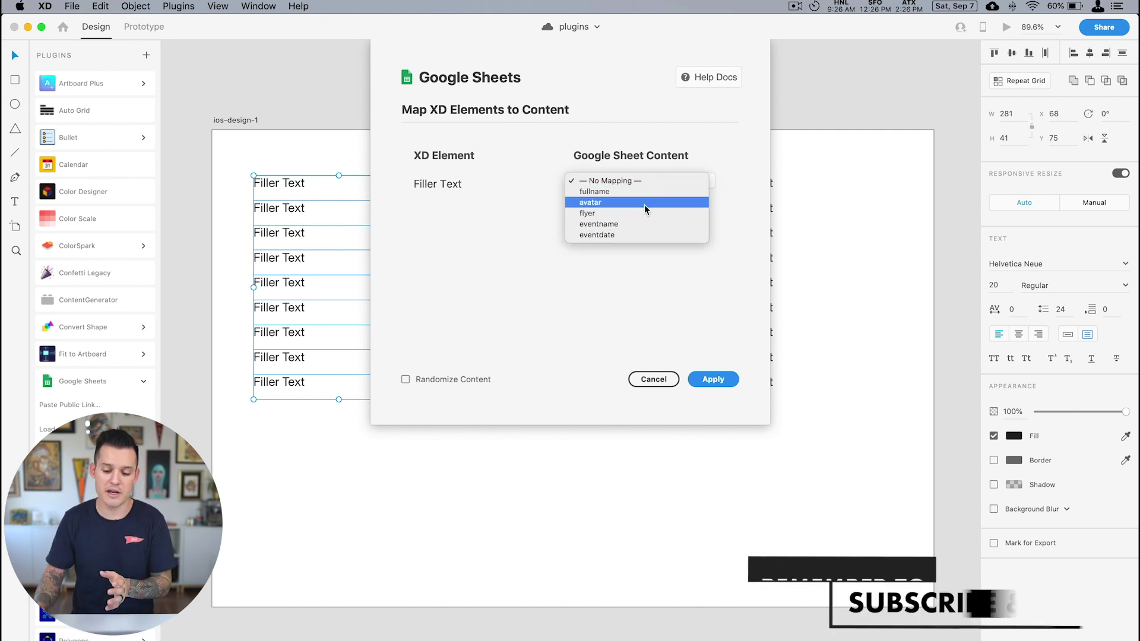
{"action": "left_click", "coordinate": [632, 191]}
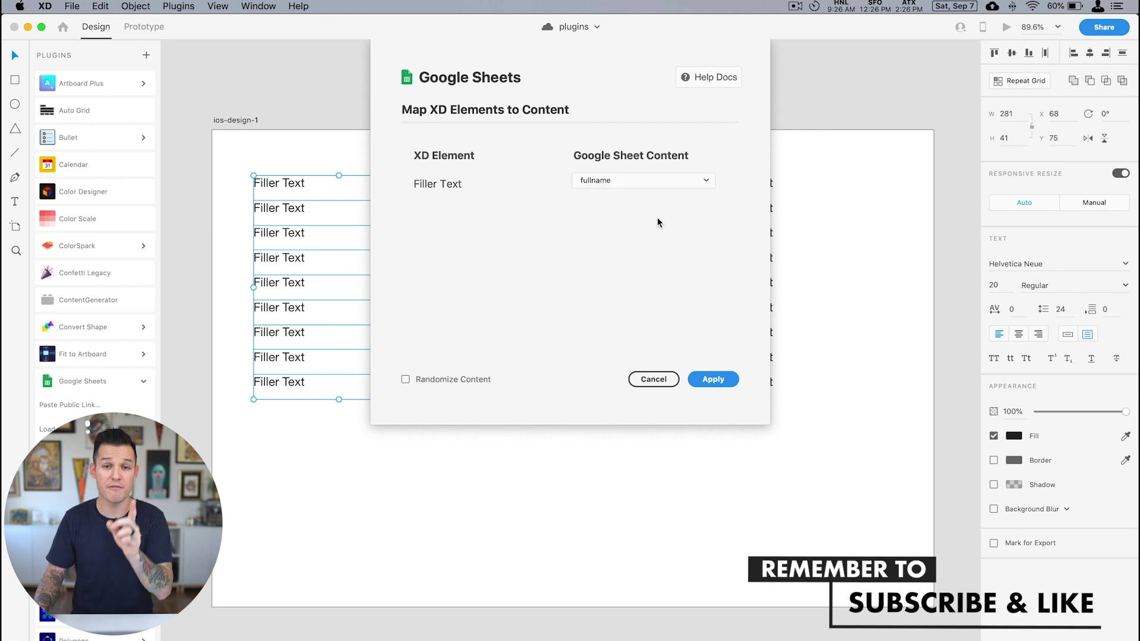
{"action": "left_click", "coordinate": [713, 380]}
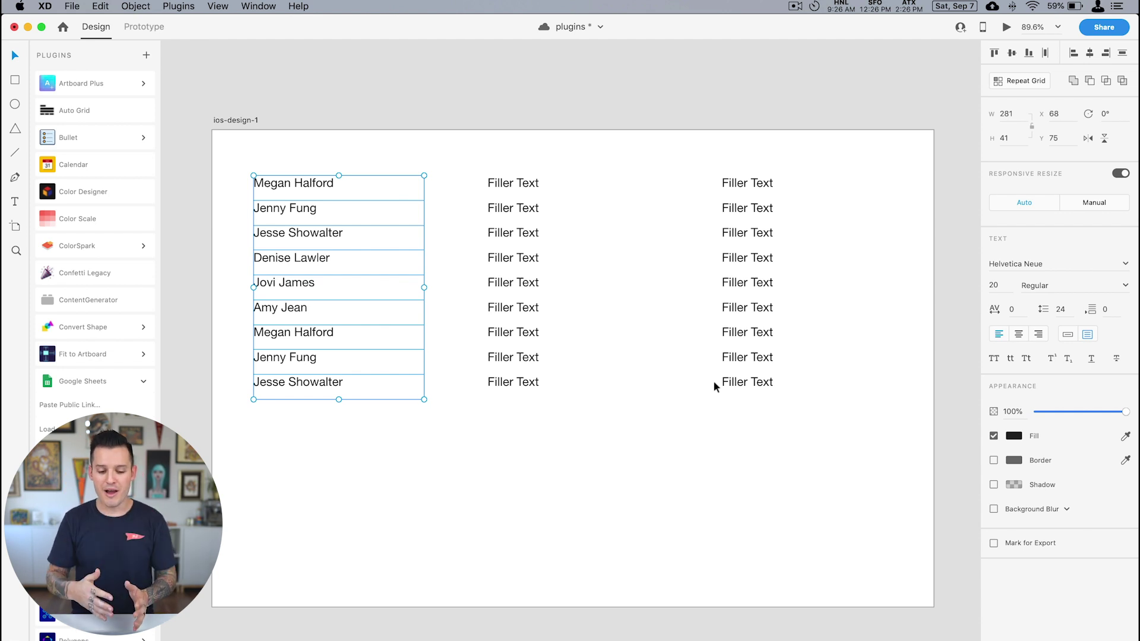
{"action": "left_click", "coordinate": [568, 357]}
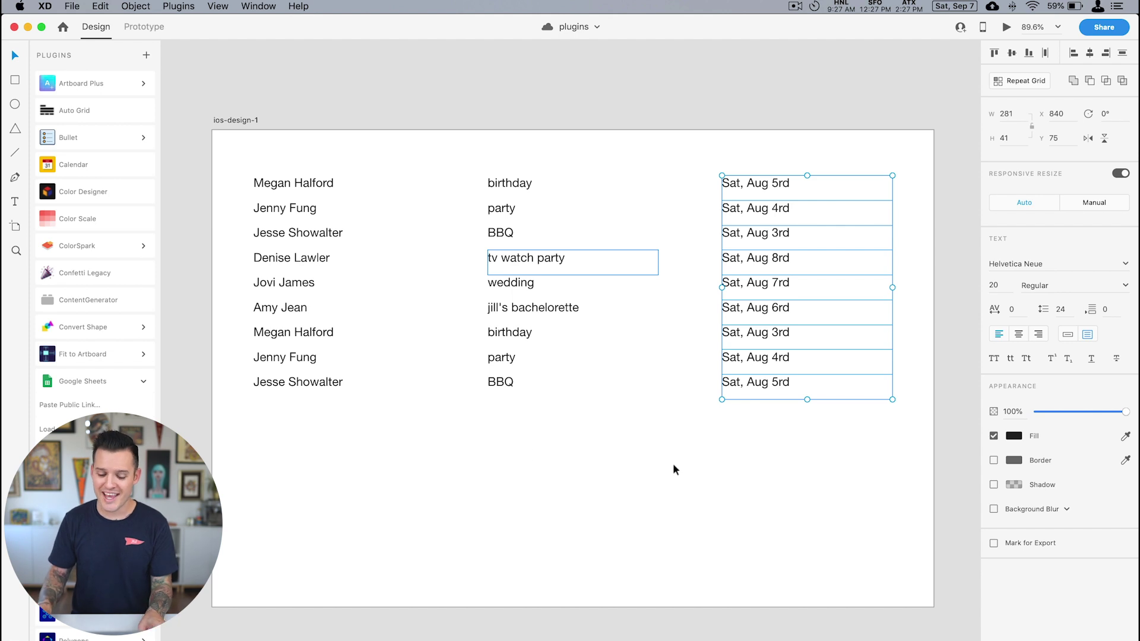
{"action": "left_click_drag", "start_coordinate": [287, 466], "coordinate": [244, 202]}
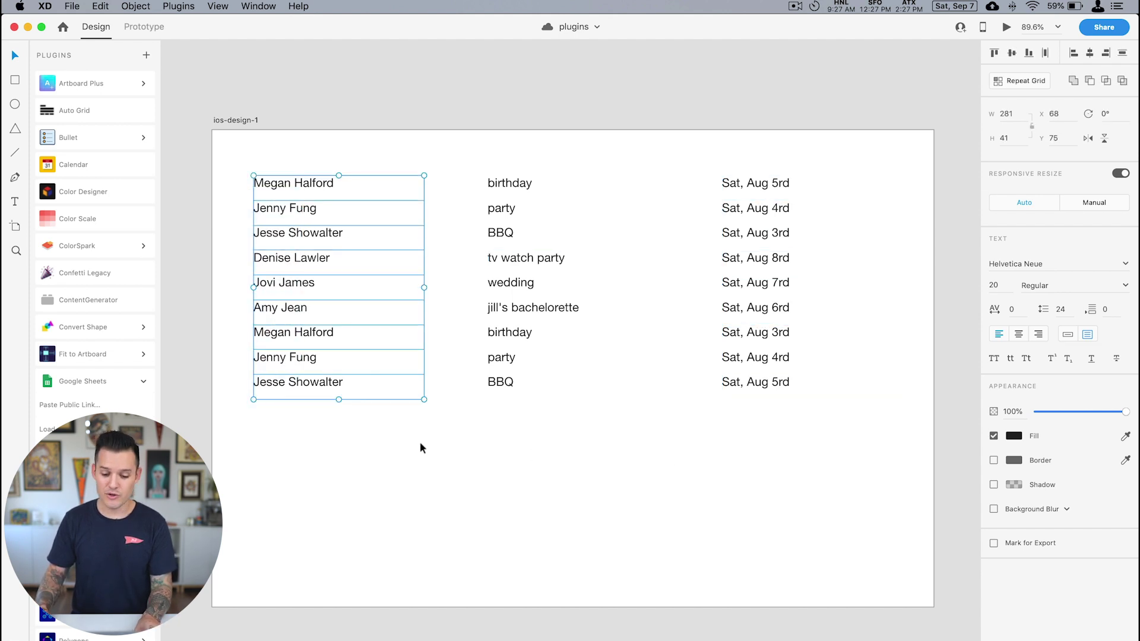
{"action": "key", "text": "super+Tab"}
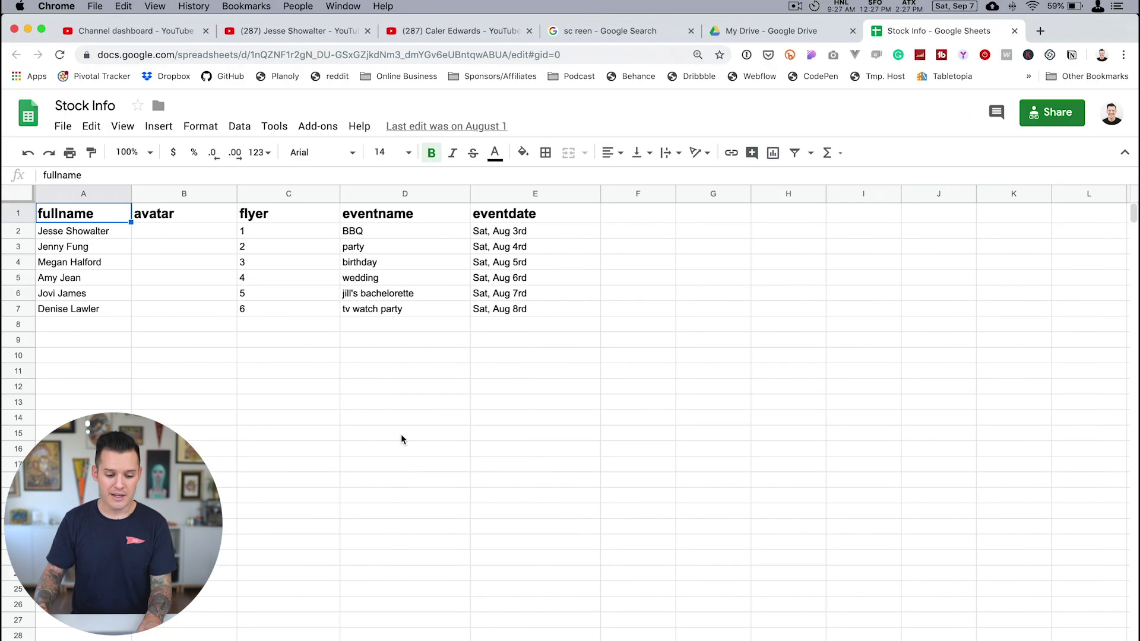
Replace the first guest's surname in cell A2 of the Stock Info sheet.
{"action": "double_click", "coordinate": [90, 232]}
{"action": "double_click", "coordinate": [91, 231]}
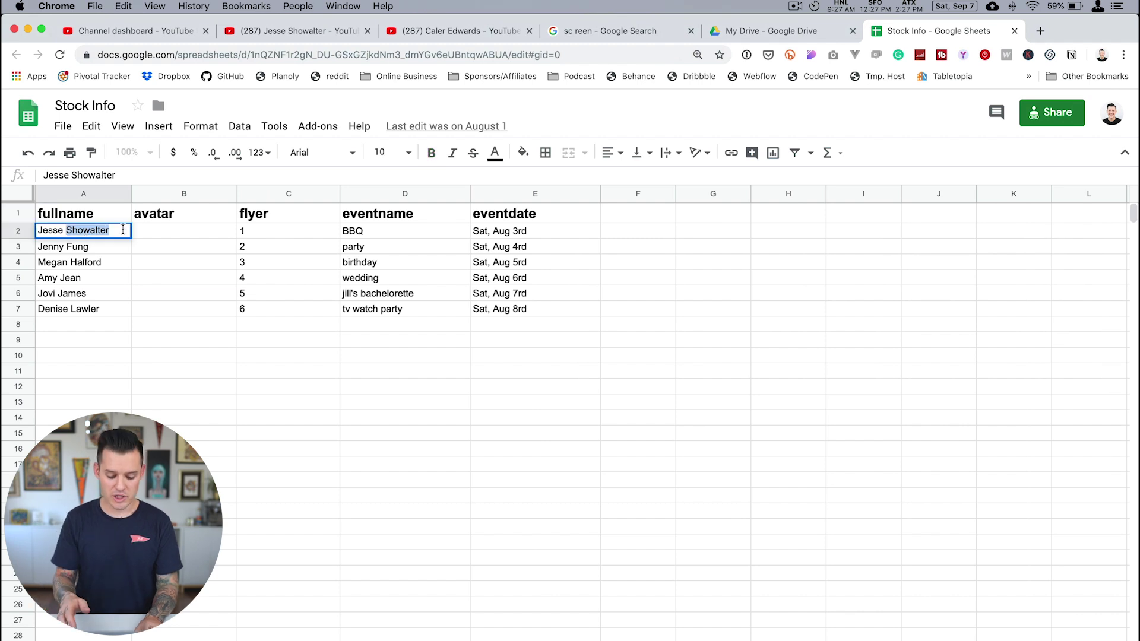
{"action": "type", "text": "Lopez"}
{"action": "left_click", "coordinate": [862, 331]}
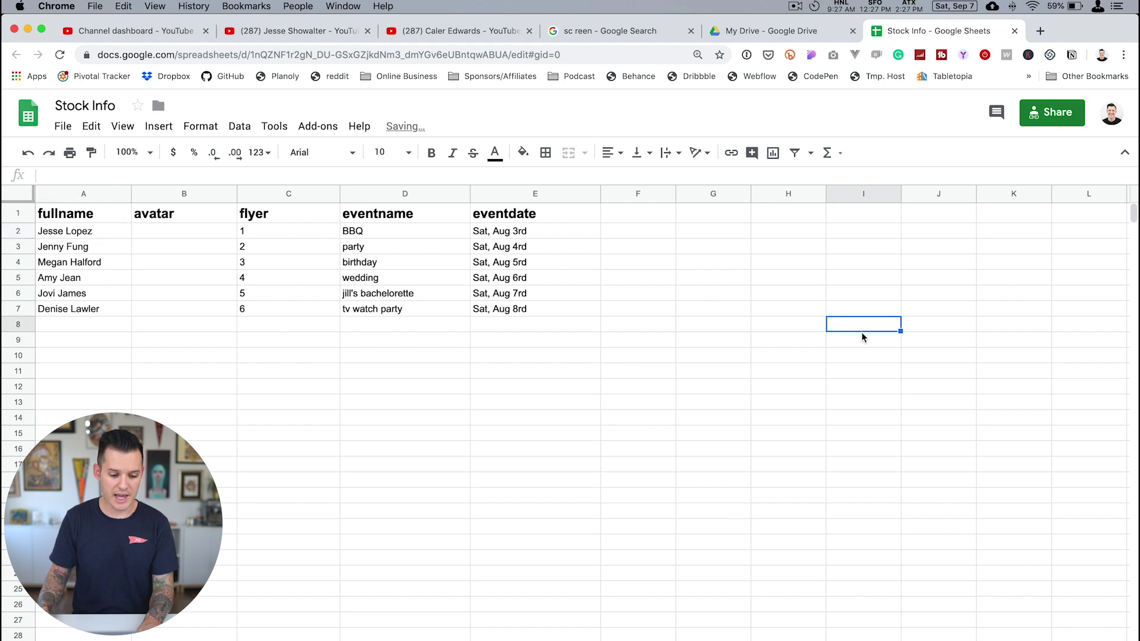
{"action": "key", "text": "super+Tab"}
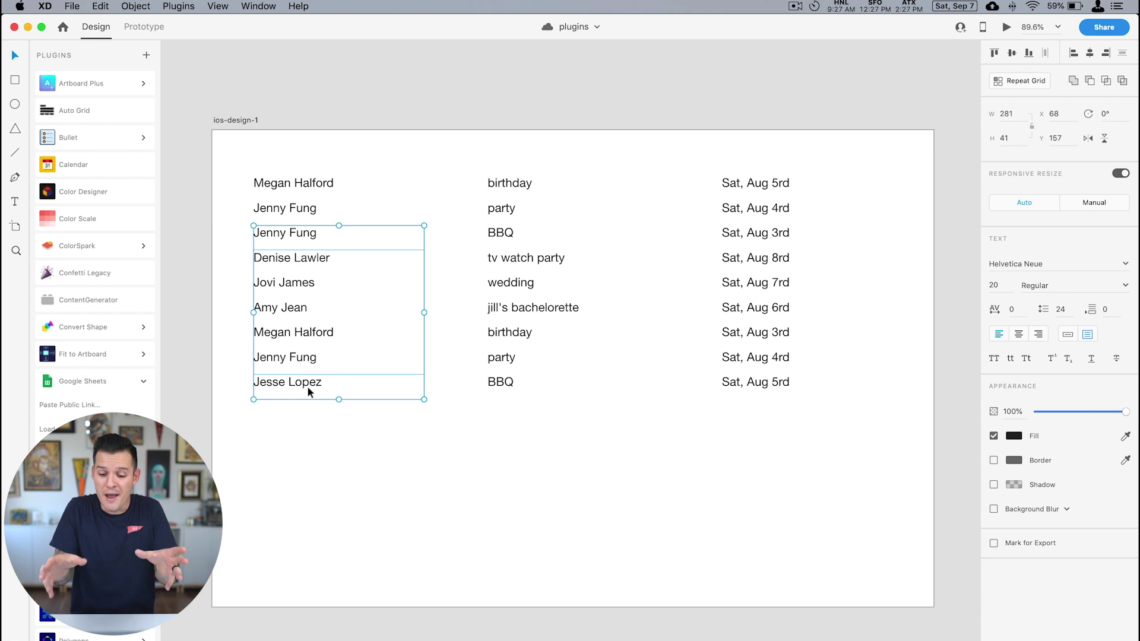
Marquee-select the first row across the name, event type and date columns on ios-design-1.
{"action": "left_click_drag", "start_coordinate": [237, 156], "coordinate": [941, 189]}
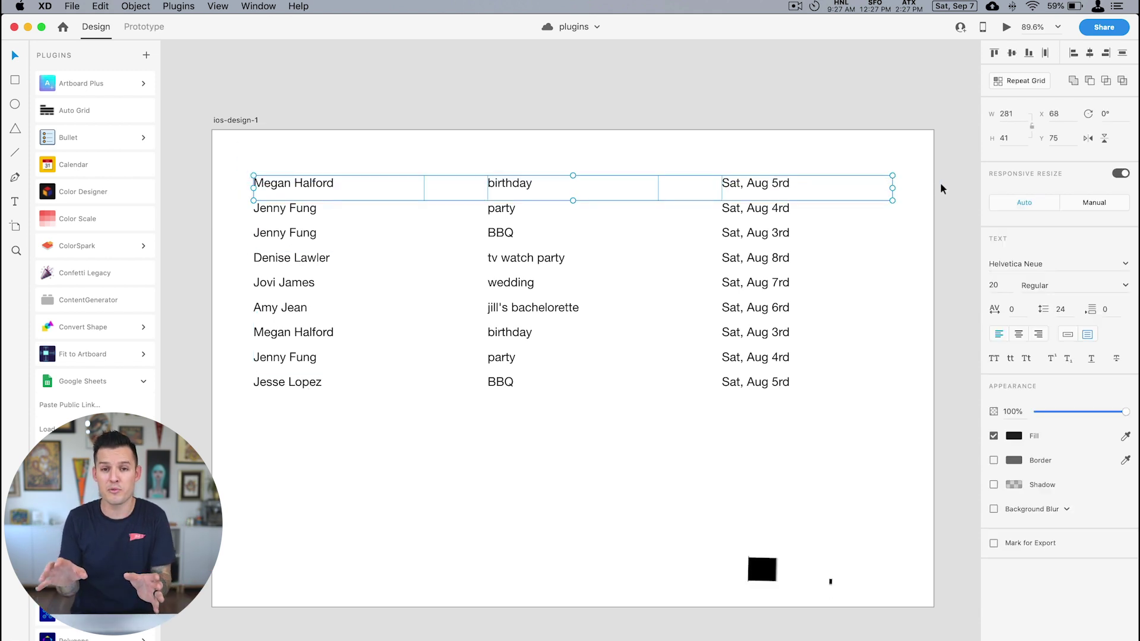